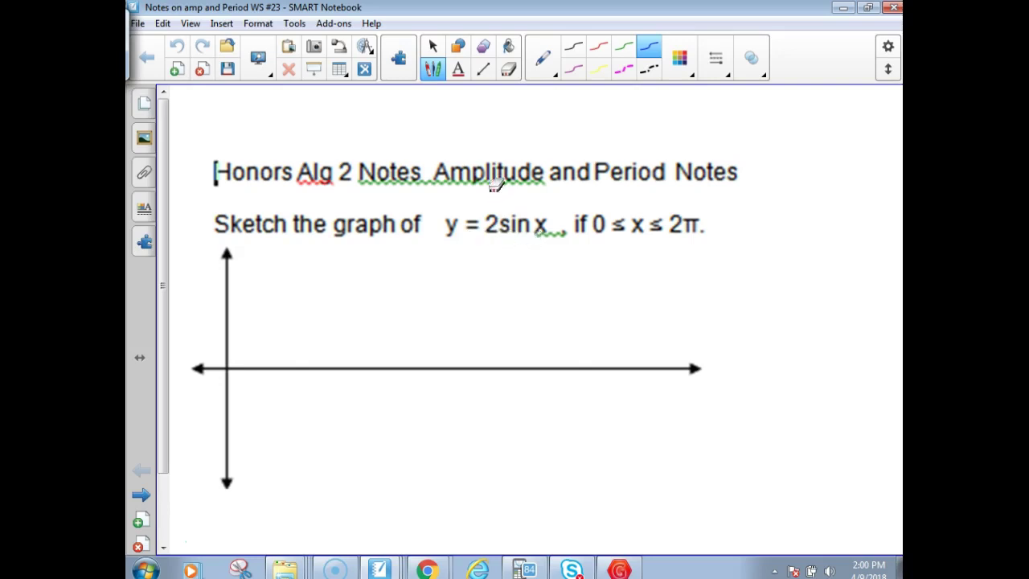
# Write an A above the 2 in y = 2sin x and erase the stray note after 2π
pyautogui.moveTo(483, 214); pyautogui.dragTo(495, 207)
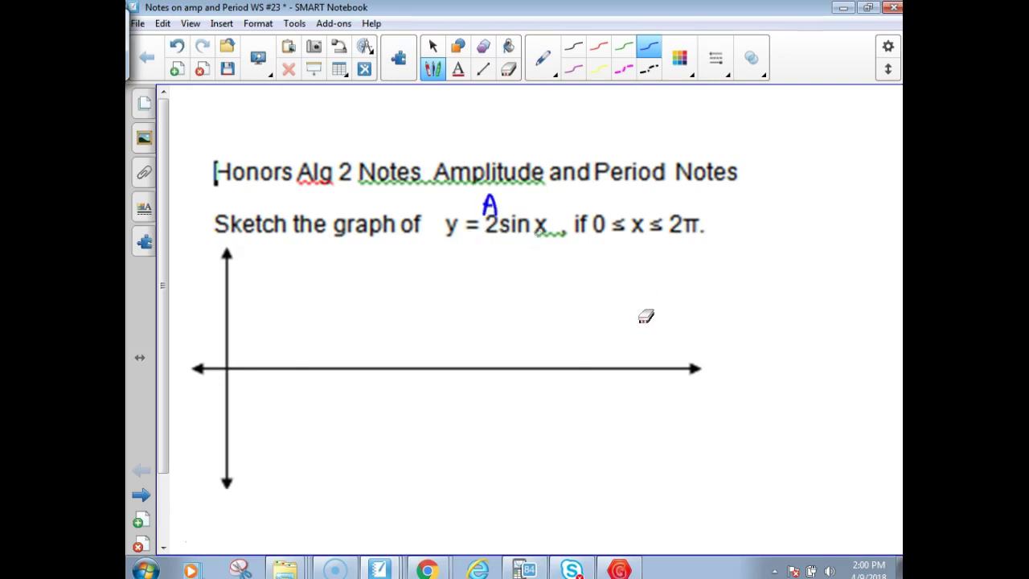
pyautogui.moveTo(736, 236)
pyautogui.mouseDown()
pyautogui.moveTo(749, 225)
pyautogui.moveTo(752, 233)
pyautogui.moveTo(730, 235)
pyautogui.mouseUp()
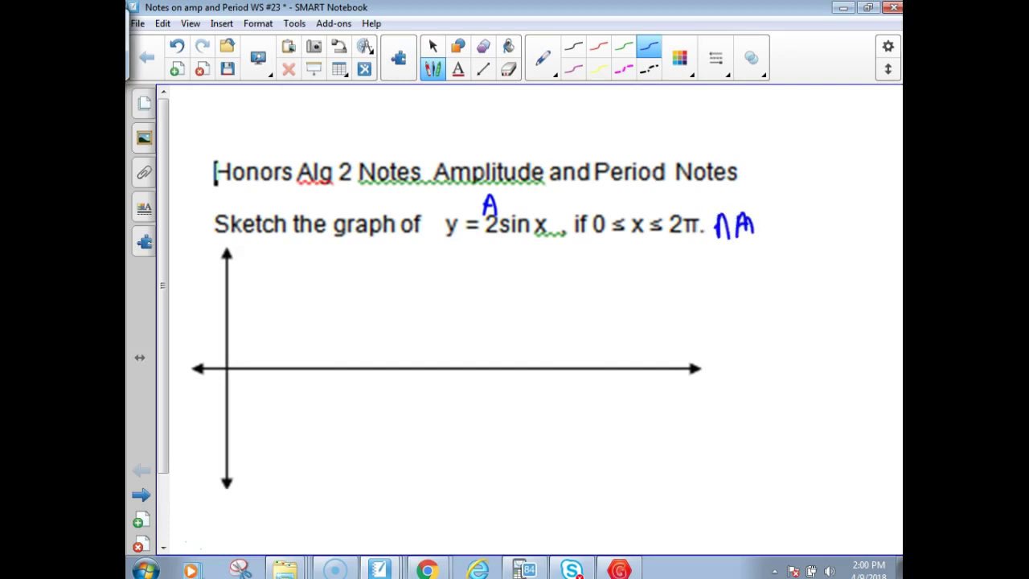
pyautogui.click(508, 69)
pyautogui.moveTo(759, 198)
pyautogui.mouseDown()
pyautogui.moveTo(736, 228)
pyautogui.moveTo(722, 210)
pyautogui.moveTo(767, 238)
pyautogui.moveTo(800, 204)
pyautogui.moveTo(821, 226)
pyautogui.mouseUp()
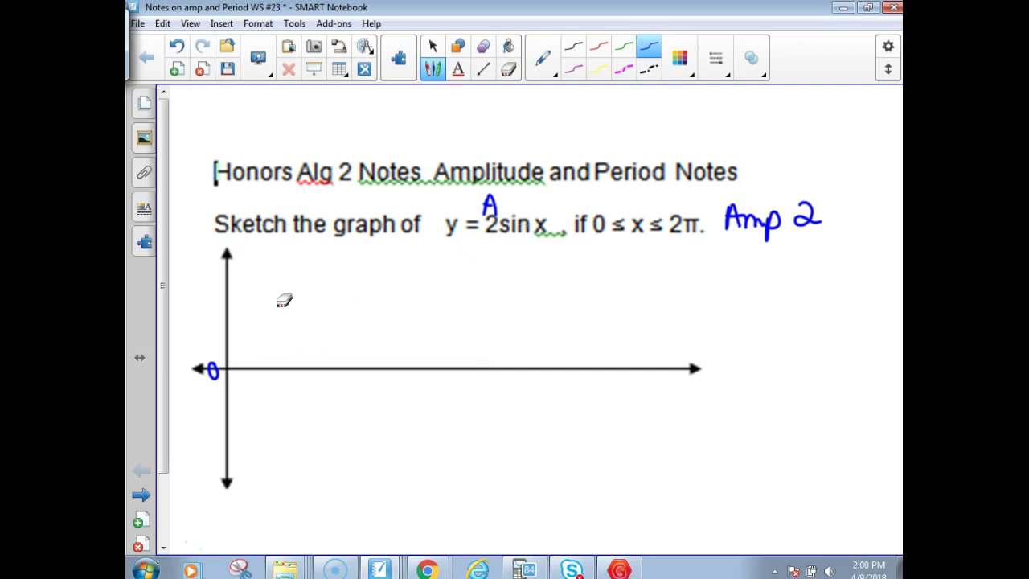
# Draw a tick mark on the y-axis and the 2π tick across the x-axis
pyautogui.moveTo(213, 315); pyautogui.dragTo(222, 315)
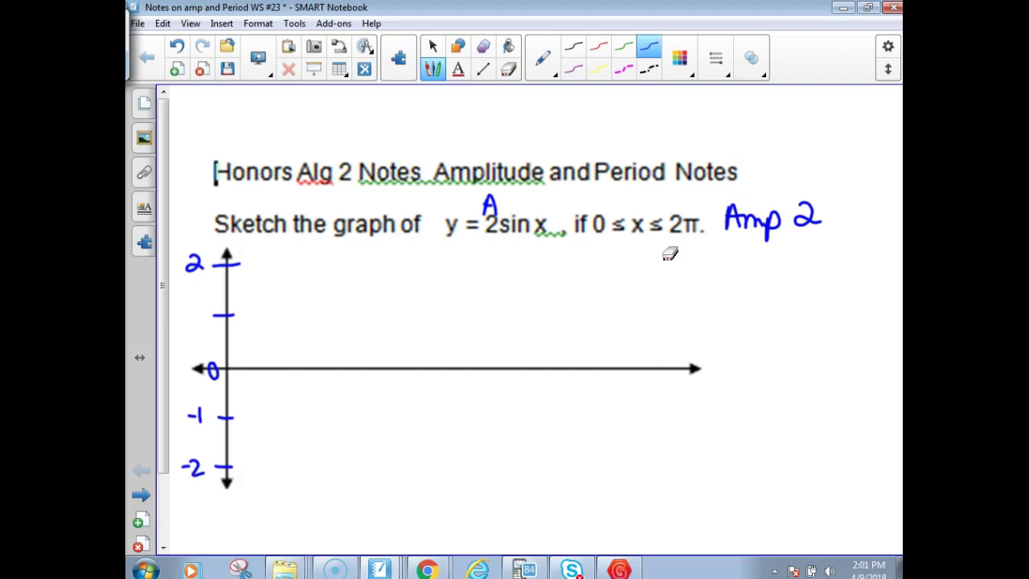
pyautogui.moveTo(635, 352)
pyautogui.mouseDown()
pyautogui.moveTo(621, 402)
pyautogui.moveTo(650, 401)
pyautogui.mouseUp()
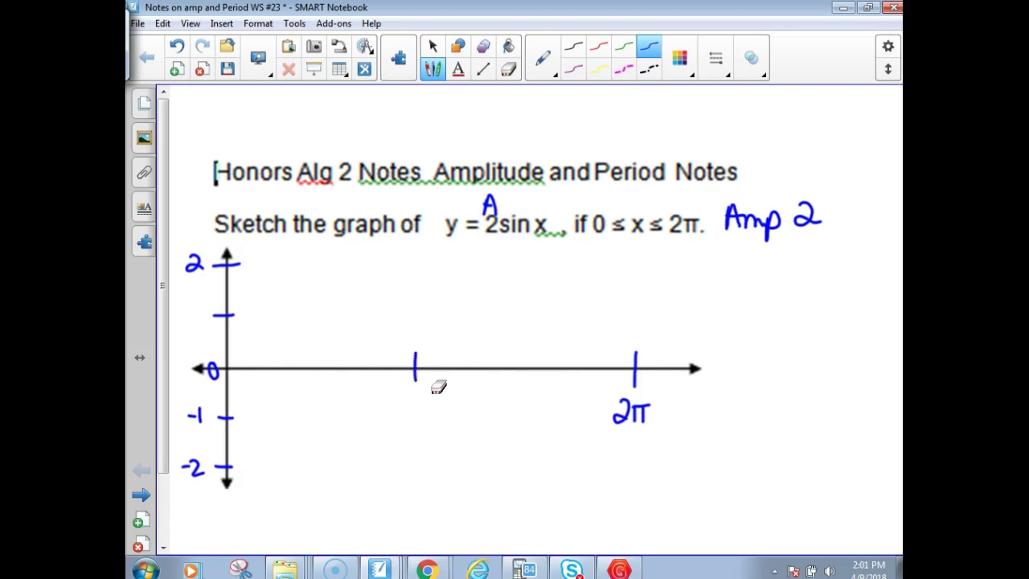
# Erase the misplaced middle x-axis tick and label the first tick π/2
pyautogui.click(508, 68)
pyautogui.moveTo(409, 349); pyautogui.dragTo(413, 346)
pyautogui.click(433, 69)
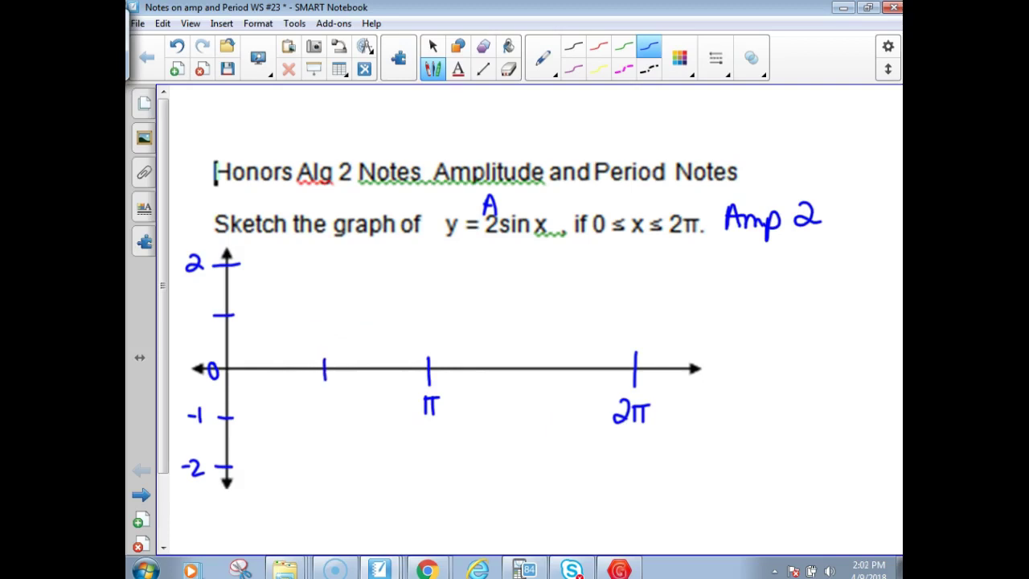
pyautogui.moveTo(325, 392); pyautogui.dragTo(340, 430)
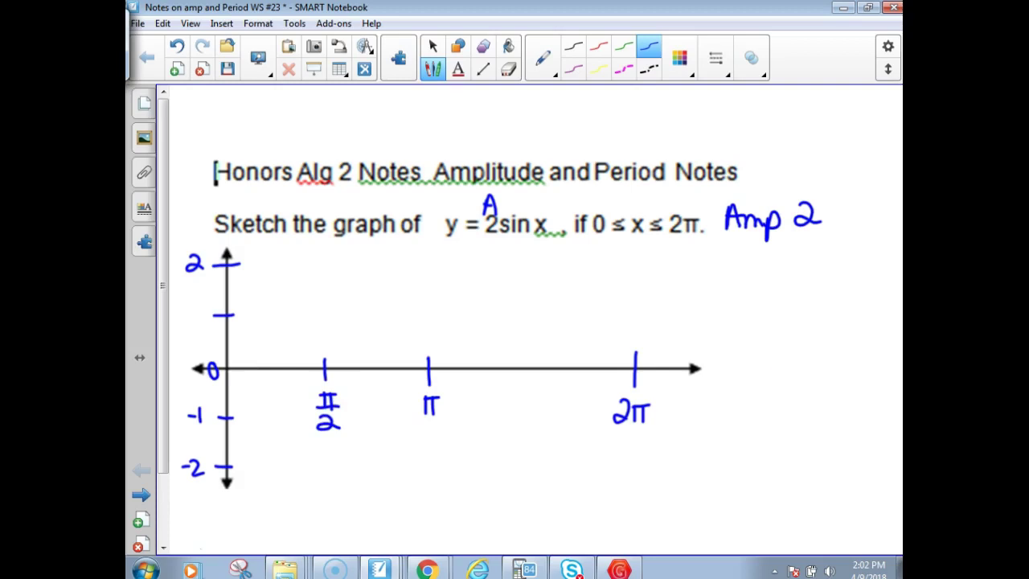
# Write the 'x scale π/2' note and label the tick between π and 2π as 3π/2
pyautogui.moveTo(788, 363)
pyautogui.mouseDown()
pyautogui.moveTo(773, 381)
pyautogui.moveTo(823, 380)
pyautogui.mouseUp()
pyautogui.moveTo(828, 373); pyautogui.dragTo(859, 368)
pyautogui.moveTo(868, 354); pyautogui.dragTo(875, 374)
pyautogui.moveTo(855, 383); pyautogui.dragTo(876, 393)
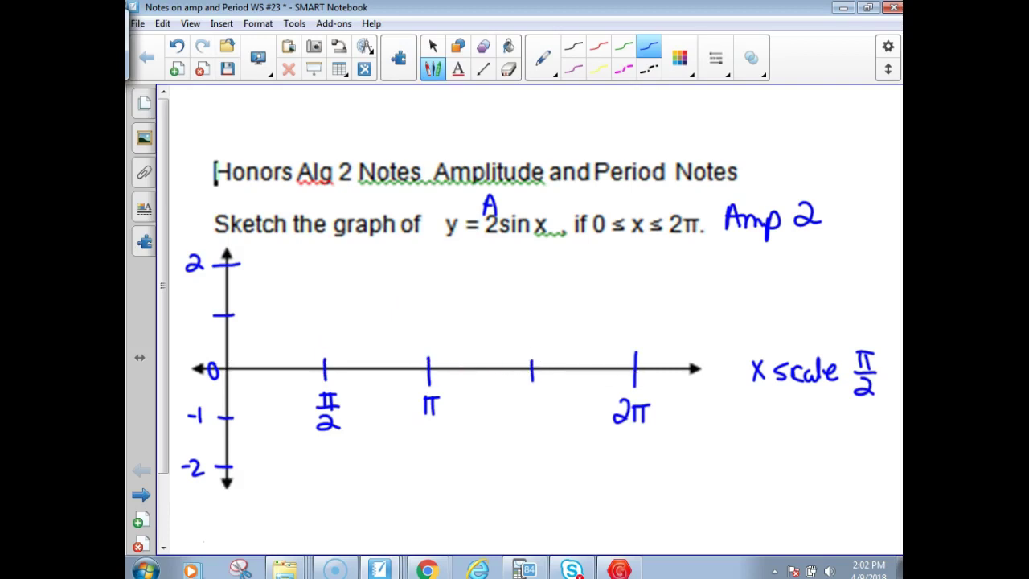
pyautogui.moveTo(518, 389)
pyautogui.mouseDown()
pyautogui.moveTo(519, 404)
pyautogui.moveTo(550, 404)
pyautogui.mouseUp()
pyautogui.click(598, 45)
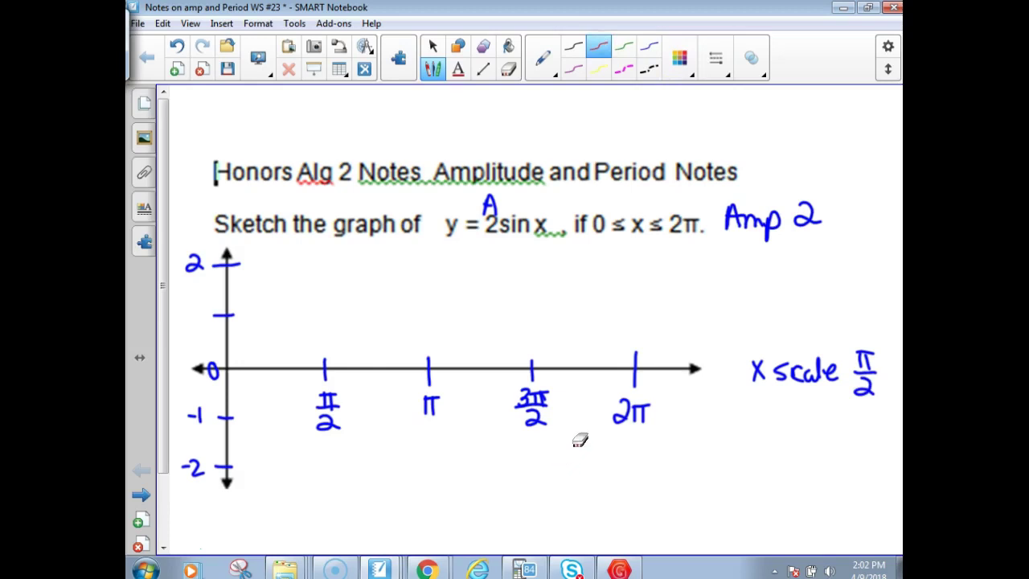
# Draw a red reference cross labelled (0,1), (1,0), (-1,0), (0,-1) and label the origin (0,0)
pyautogui.moveTo(755, 249); pyautogui.dragTo(756, 328)
pyautogui.moveTo(715, 282); pyautogui.dragTo(797, 282)
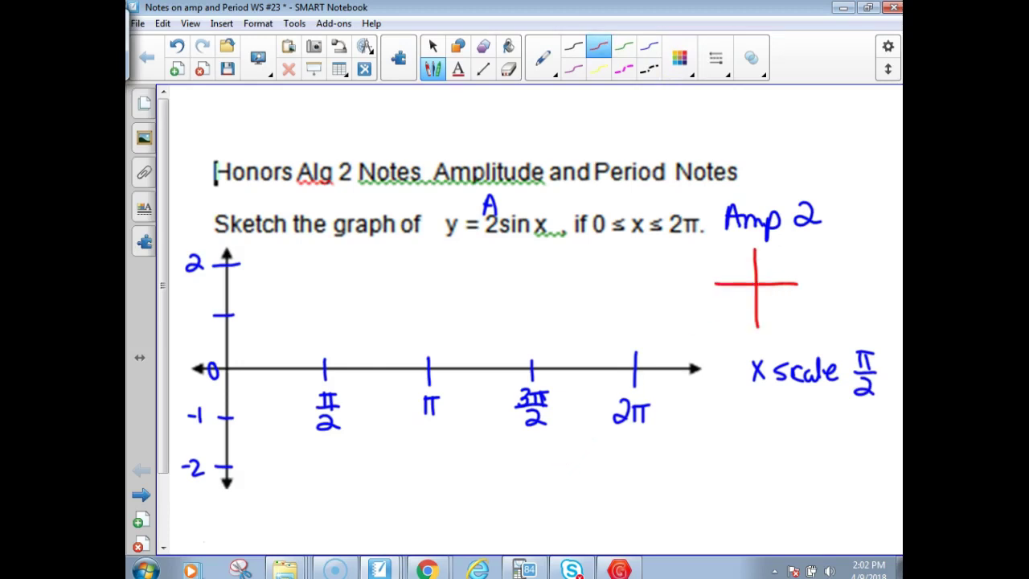
pyautogui.click(784, 283)
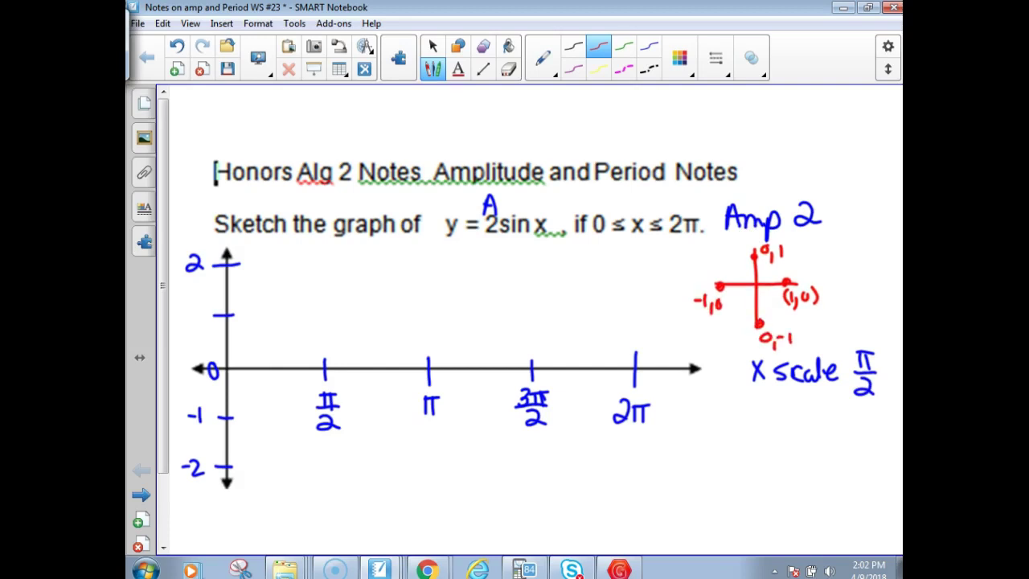
pyautogui.moveTo(799, 328); pyautogui.dragTo(800, 345)
pyautogui.moveTo(764, 240); pyautogui.dragTo(760, 257)
pyautogui.moveTo(692, 291)
pyautogui.mouseDown()
pyautogui.moveTo(689, 310)
pyautogui.moveTo(723, 312)
pyautogui.mouseUp()
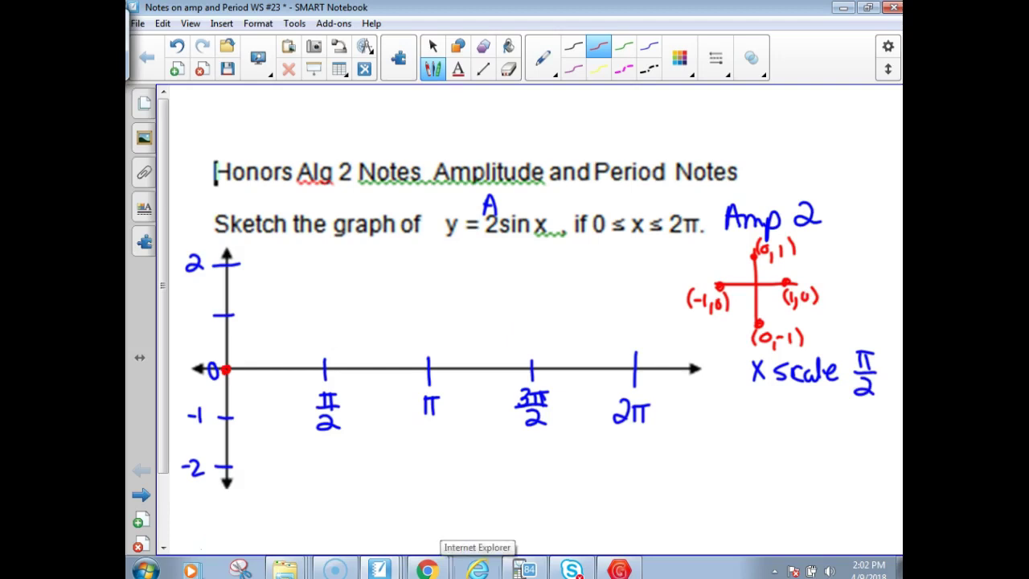
pyautogui.moveTo(210, 332)
pyautogui.mouseDown()
pyautogui.moveTo(184, 331)
pyautogui.moveTo(181, 369)
pyautogui.mouseUp()
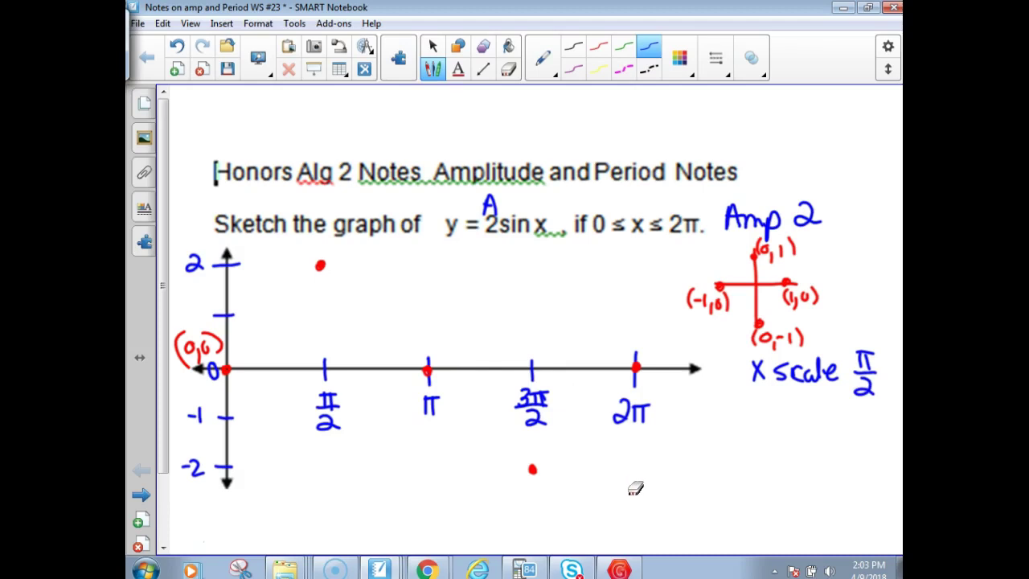
# Dash a blue guide line along y = 2
pyautogui.moveTo(286, 266); pyautogui.dragTo(295, 266)
pyautogui.click(320, 265)
pyautogui.click(336, 267)
pyautogui.click(372, 266)
pyautogui.moveTo(499, 272); pyautogui.dragTo(537, 272)
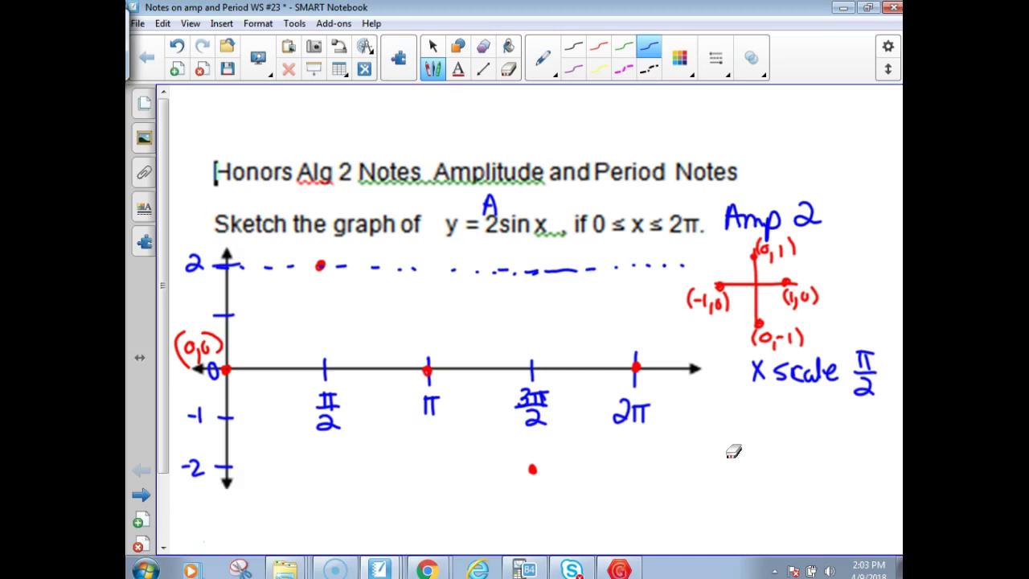
# Dash a guide line along y = -2 and draw the sine curve through the red key points
pyautogui.moveTo(256, 468); pyautogui.dragTo(323, 474)
pyautogui.moveTo(326, 472); pyautogui.dragTo(339, 473)
pyautogui.moveTo(342, 472); pyautogui.dragTo(406, 474)
pyautogui.moveTo(419, 476); pyautogui.dragTo(427, 476)
pyautogui.moveTo(438, 474); pyautogui.dragTo(456, 473)
pyautogui.moveTo(542, 475); pyautogui.dragTo(550, 475)
pyautogui.moveTo(564, 476); pyautogui.dragTo(572, 475)
pyautogui.click(646, 475)
pyautogui.click(662, 474)
pyautogui.click(678, 474)
pyautogui.click(699, 474)
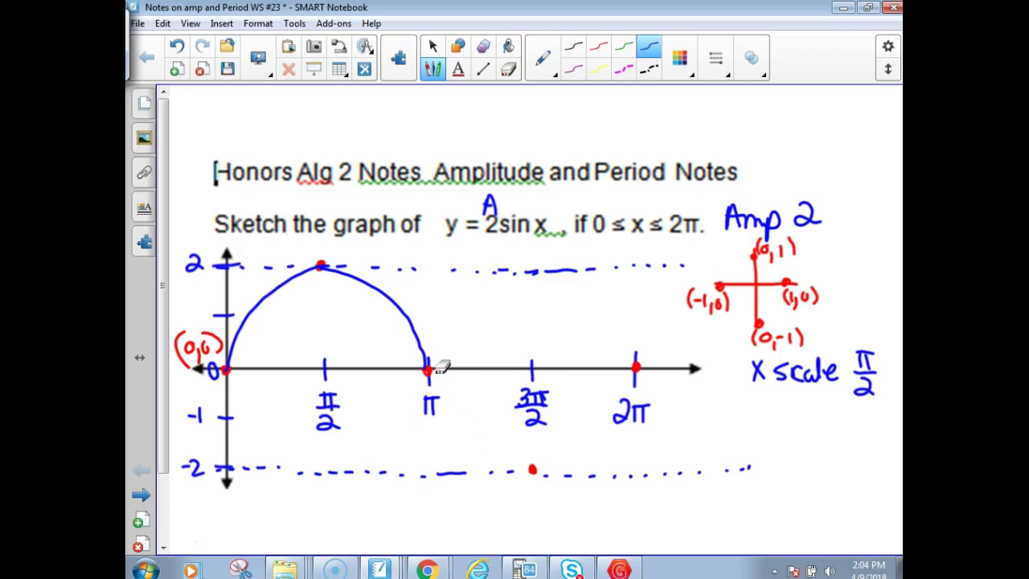
pyautogui.moveTo(427, 359)
pyautogui.mouseDown()
pyautogui.moveTo(472, 442)
pyautogui.moveTo(520, 469)
pyautogui.moveTo(558, 468)
pyautogui.moveTo(596, 441)
pyautogui.moveTo(622, 413)
pyautogui.moveTo(640, 361)
pyautogui.mouseUp()
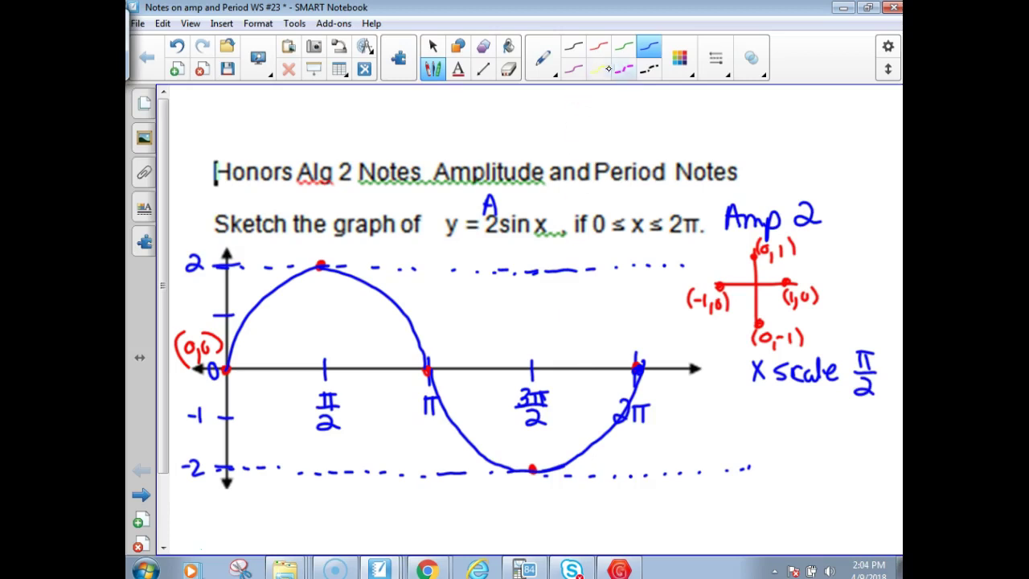
pyautogui.click(624, 48)
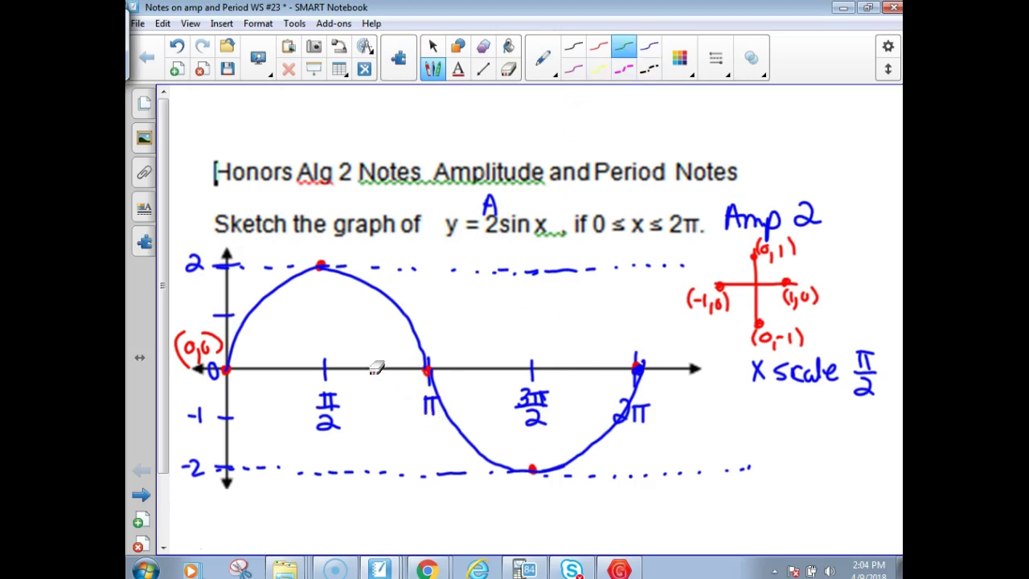
# Draw and undo a trial green curve, then advance to the next page
pyautogui.moveTo(227, 368)
pyautogui.mouseDown()
pyautogui.moveTo(276, 307)
pyautogui.moveTo(374, 277)
pyautogui.moveTo(413, 385)
pyautogui.moveTo(553, 470)
pyautogui.moveTo(660, 236)
pyautogui.mouseUp()
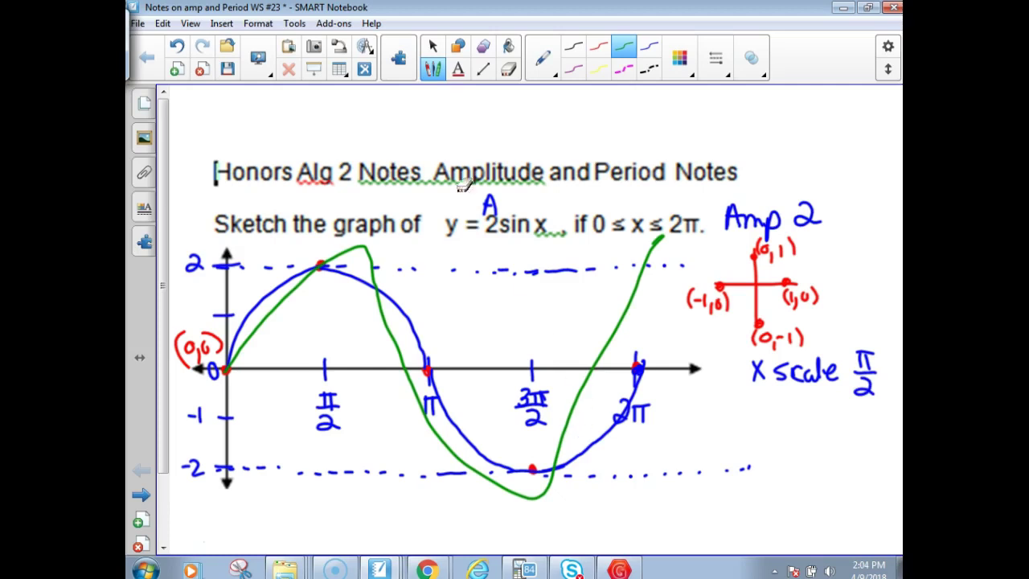
pyautogui.click(176, 47)
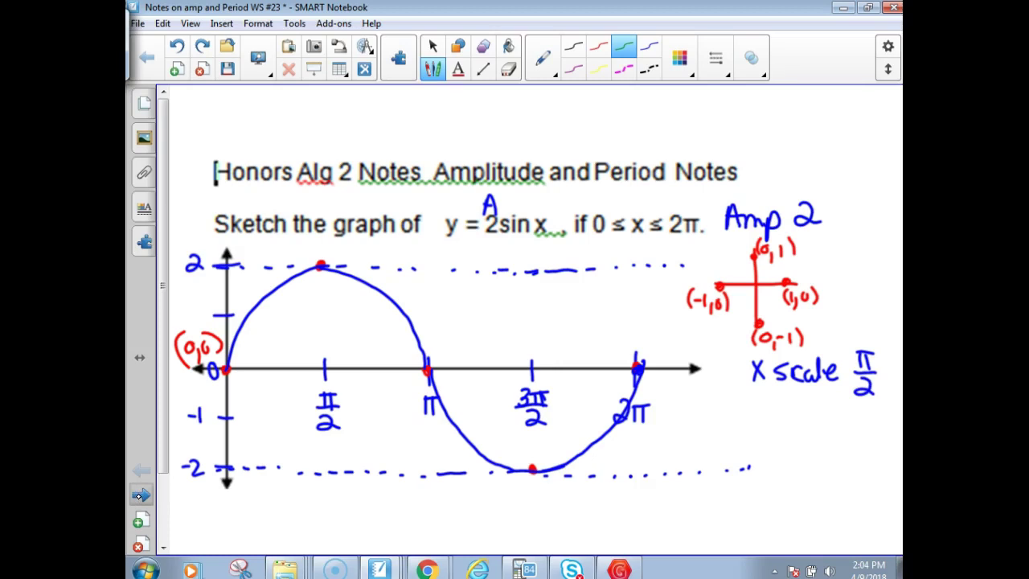
pyautogui.click(140, 495)
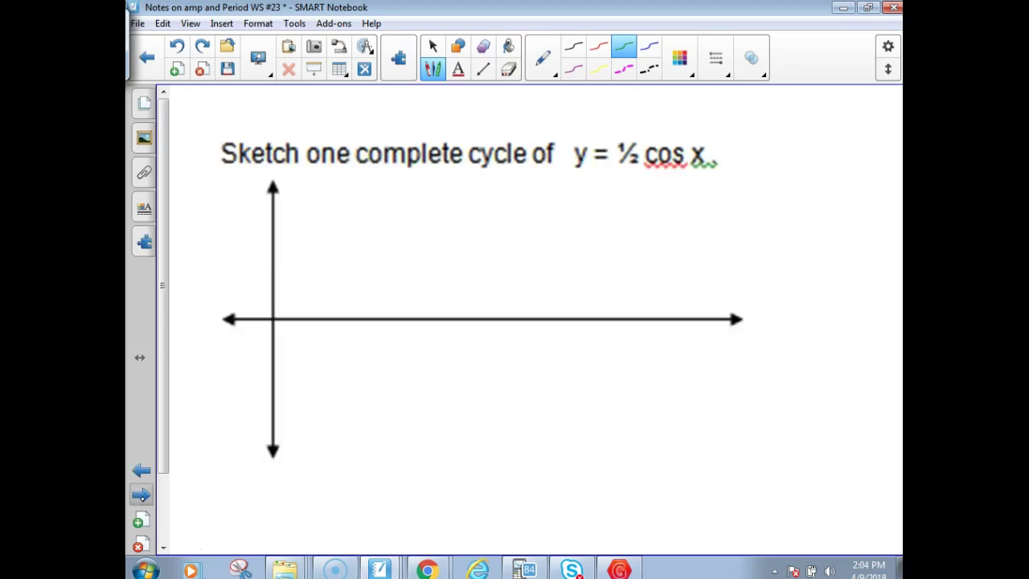
# Write 'Amp ½' in blue above the y = ½ cos x equation
pyautogui.click(651, 47)
pyautogui.moveTo(625, 109); pyautogui.dragTo(632, 134)
pyautogui.moveTo(617, 124); pyautogui.dragTo(653, 121)
pyautogui.moveTo(651, 122)
pyautogui.mouseDown()
pyautogui.moveTo(652, 145)
pyautogui.moveTo(668, 130)
pyautogui.mouseUp()
pyautogui.moveTo(696, 106); pyautogui.dragTo(697, 118)
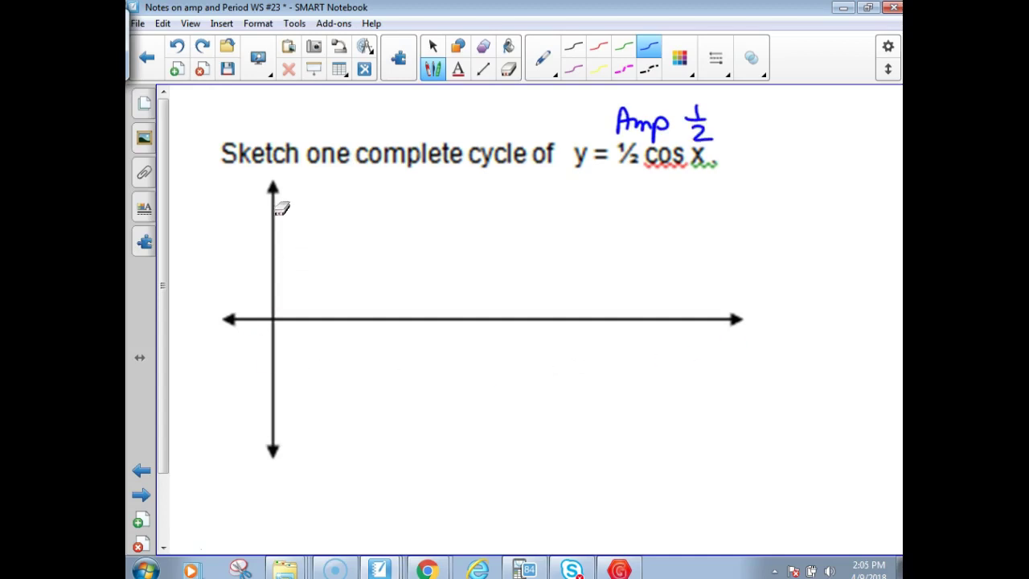
# Add y-axis ticks at 1, ½ and -½, labelling them 1 and -1/2
pyautogui.moveTo(232, 193); pyautogui.dragTo(233, 215)
pyautogui.moveTo(257, 427); pyautogui.dragTo(281, 426)
pyautogui.moveTo(259, 261)
pyautogui.mouseDown()
pyautogui.moveTo(282, 263)
pyautogui.moveTo(236, 249)
pyautogui.moveTo(243, 280)
pyautogui.mouseUp()
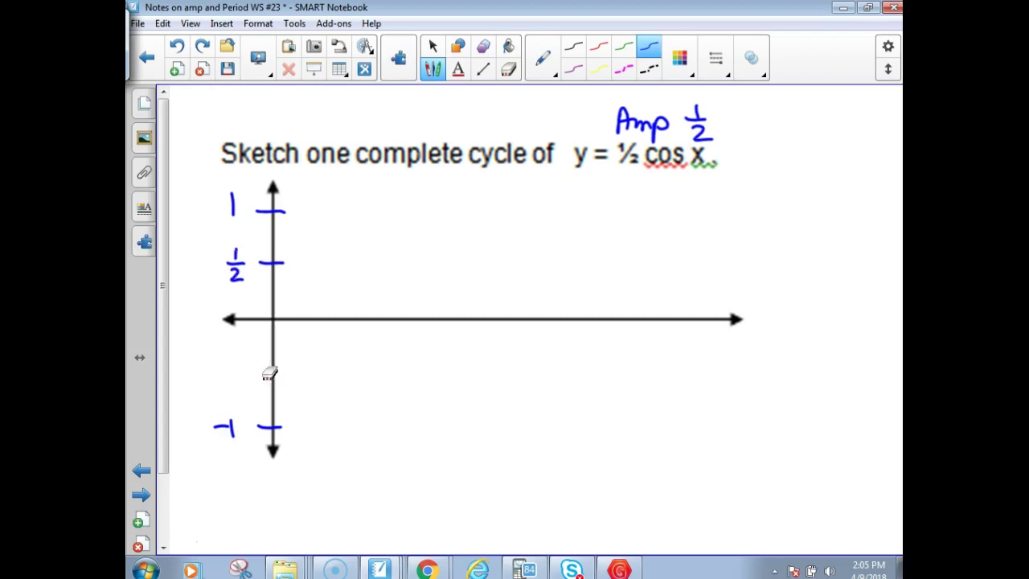
pyautogui.moveTo(224, 375); pyautogui.dragTo(237, 375)
pyautogui.moveTo(226, 383); pyautogui.dragTo(237, 393)
pyautogui.moveTo(258, 313); pyautogui.dragTo(254, 318)
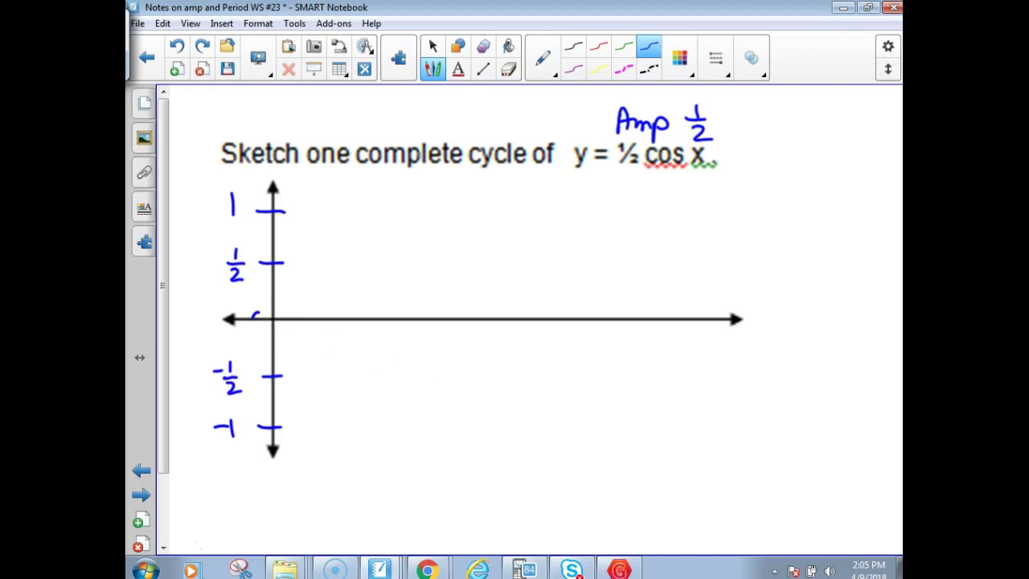
# Dot a guide line along y = -½
pyautogui.click(322, 378)
pyautogui.click(332, 378)
pyautogui.click(342, 378)
pyautogui.click(452, 381)
pyautogui.click(469, 382)
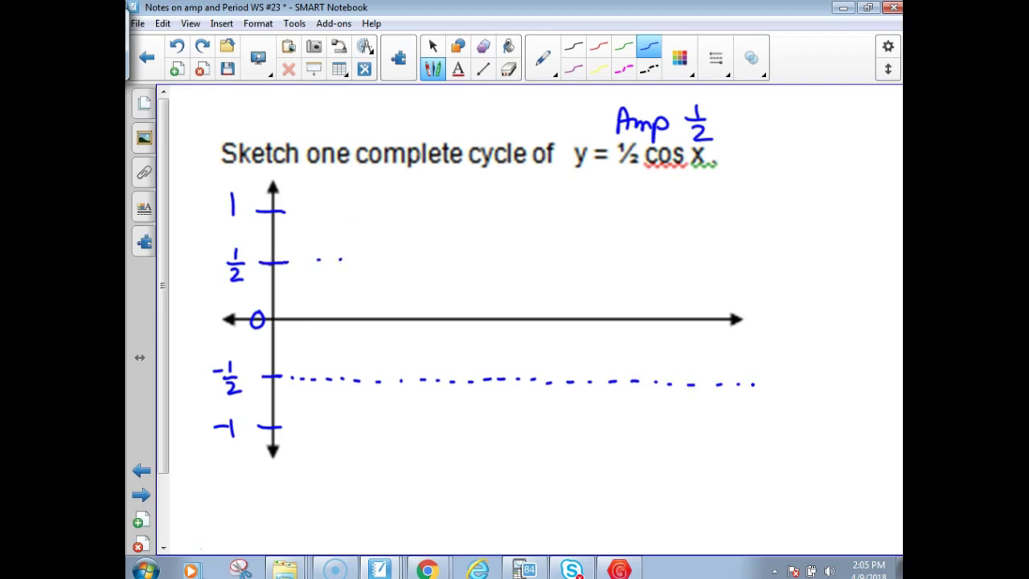
# Dot the y = ½ guide line to the right edge and return to the 2sin x page
pyautogui.click(393, 262)
pyautogui.click(411, 262)
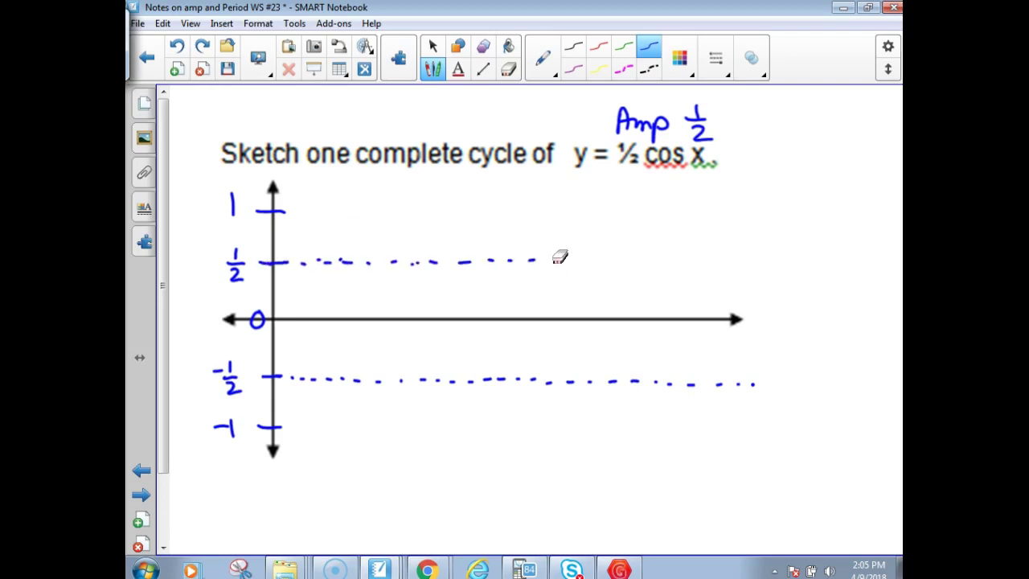
pyautogui.click(601, 265)
pyautogui.click(626, 264)
pyautogui.click(640, 263)
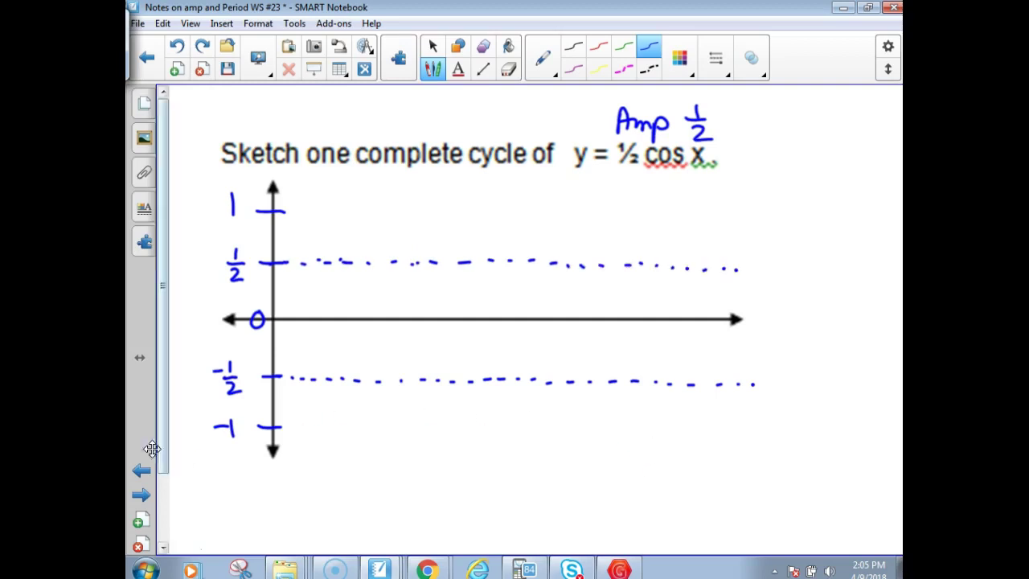
pyautogui.click(141, 470)
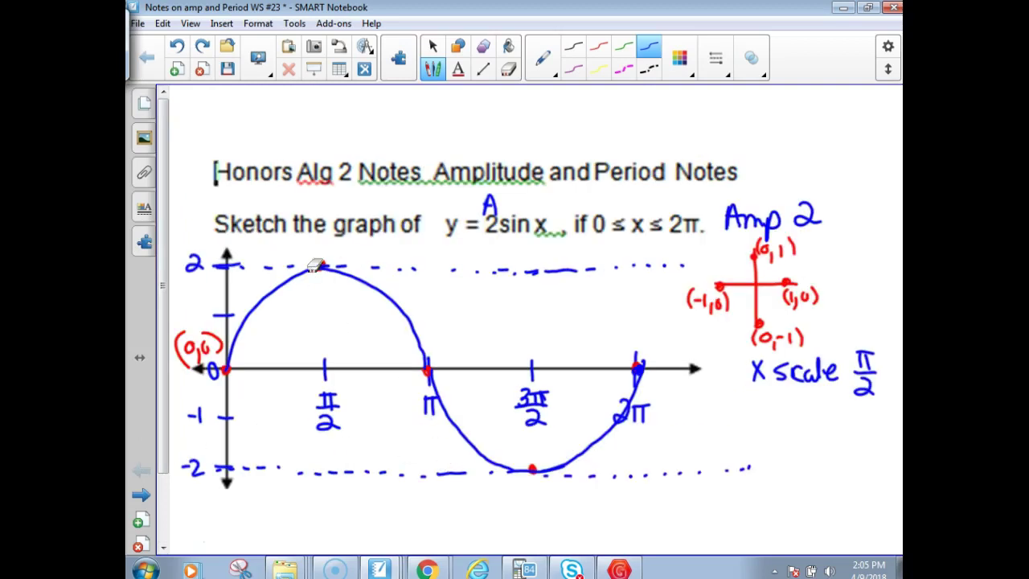
# Label the peak point as (π/2, 2)
pyautogui.moveTo(350, 248); pyautogui.dragTo(370, 248)
pyautogui.moveTo(345, 262)
pyautogui.mouseDown()
pyautogui.moveTo(371, 260)
pyautogui.moveTo(375, 276)
pyautogui.mouseUp()
pyautogui.moveTo(378, 260); pyautogui.dragTo(378, 277)
pyautogui.moveTo(406, 245); pyautogui.dragTo(409, 277)
pyautogui.moveTo(354, 235); pyautogui.dragTo(348, 275)
pyautogui.moveTo(184, 336)
pyautogui.mouseDown()
pyautogui.moveTo(179, 353)
pyautogui.moveTo(214, 354)
pyautogui.mouseUp()
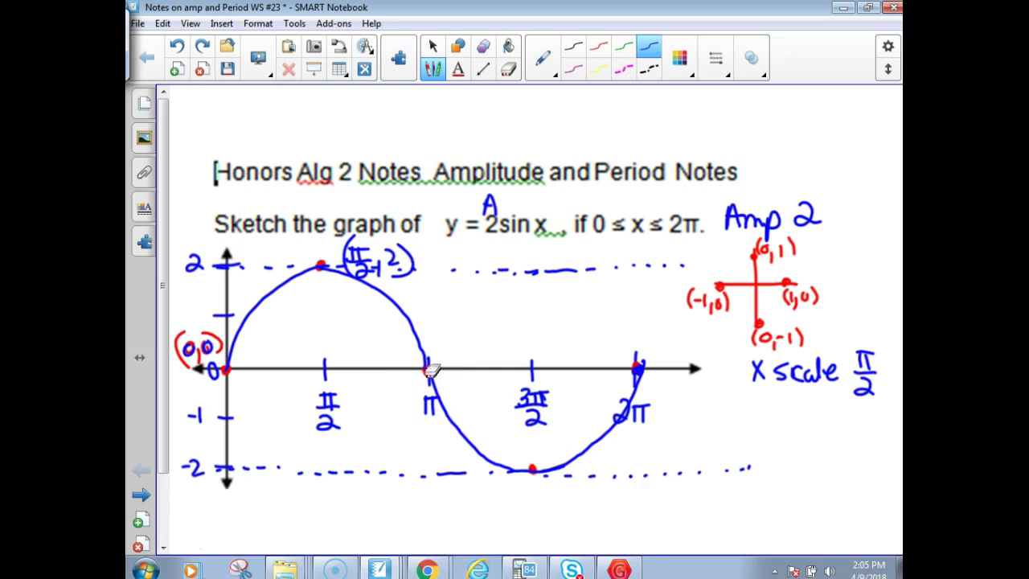
# Label the key points (π,0) and (3π/2, -2)
pyautogui.moveTo(477, 338); pyautogui.dragTo(488, 365)
pyautogui.moveTo(444, 329); pyautogui.dragTo(441, 366)
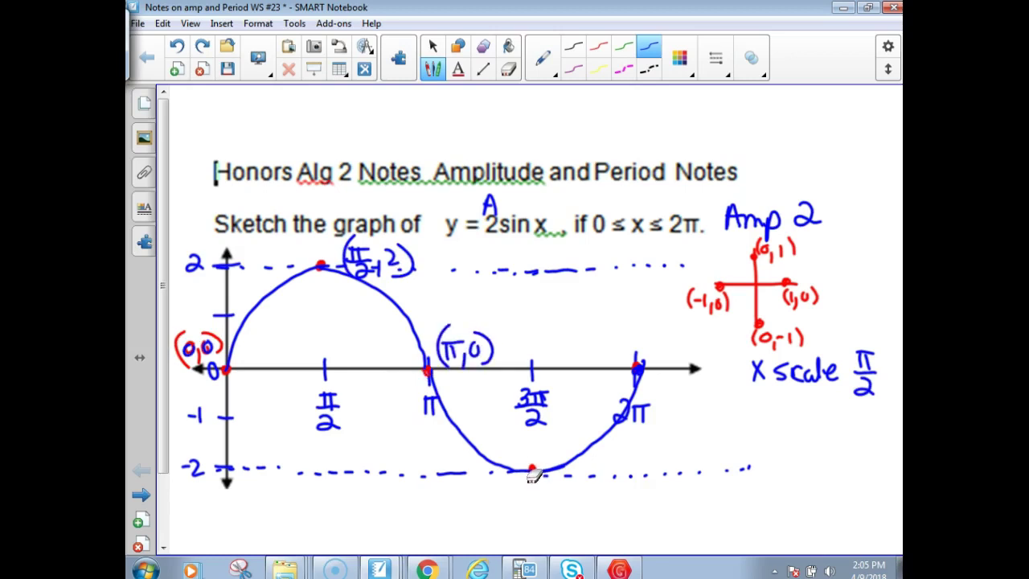
pyautogui.moveTo(506, 480); pyautogui.dragTo(505, 499)
pyautogui.moveTo(520, 482); pyautogui.dragTo(520, 498)
pyautogui.moveTo(528, 482); pyautogui.dragTo(536, 498)
pyautogui.moveTo(510, 505)
pyautogui.mouseDown()
pyautogui.moveTo(527, 516)
pyautogui.moveTo(583, 514)
pyautogui.mouseUp()
pyautogui.moveTo(499, 474); pyautogui.dragTo(492, 519)
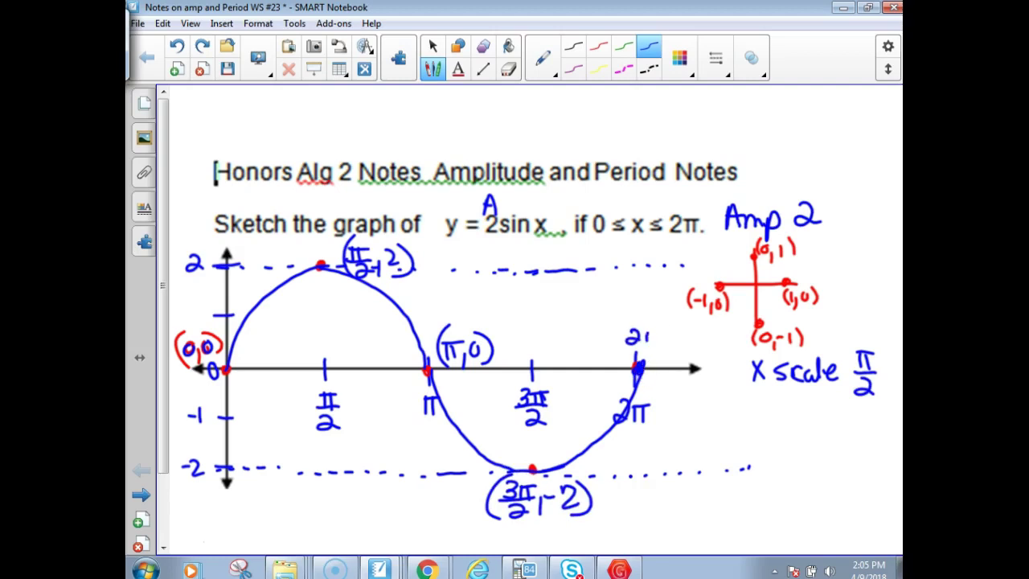
# Label the endpoint (2π,0) and go back to the ½ cos x page
pyautogui.moveTo(677, 328); pyautogui.dragTo(686, 350)
pyautogui.moveTo(627, 309); pyautogui.dragTo(622, 354)
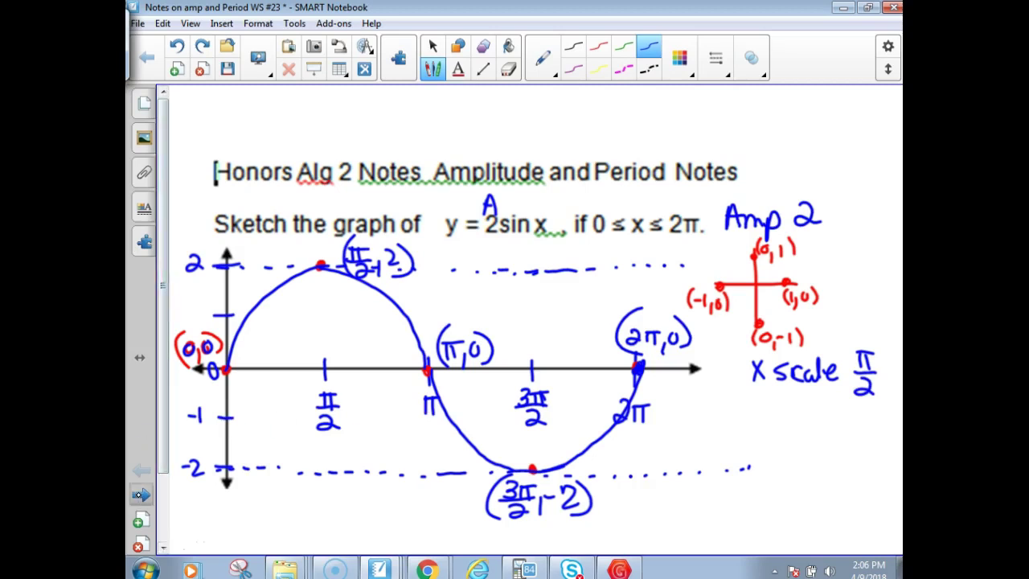
pyautogui.click(140, 494)
# Draw a red reference cross with points labelled (1,0), (0,1), (-1,0) and (0,-1)
pyautogui.click(599, 46)
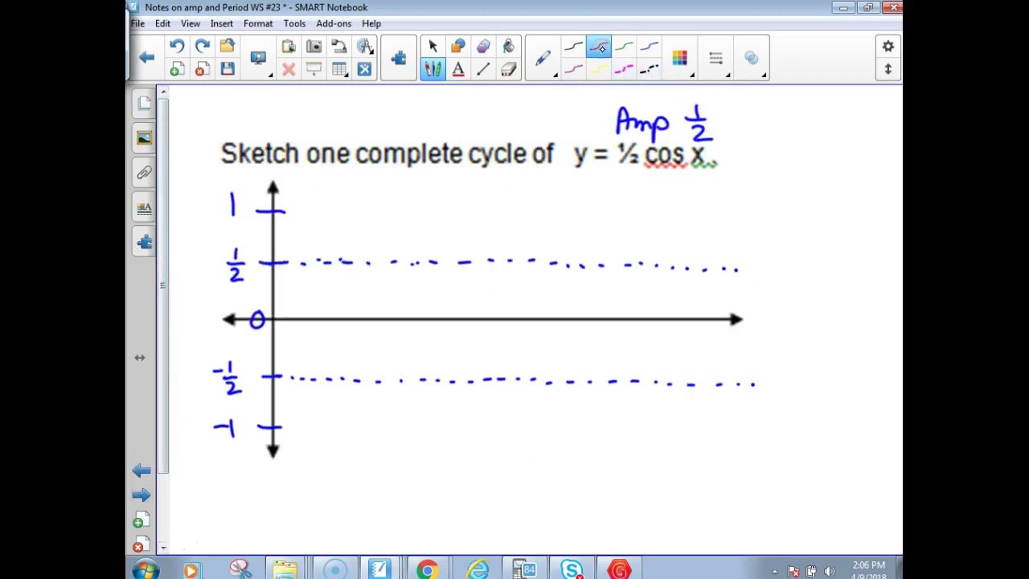
pyautogui.moveTo(812, 131); pyautogui.dragTo(811, 237)
pyautogui.moveTo(769, 174); pyautogui.dragTo(867, 183)
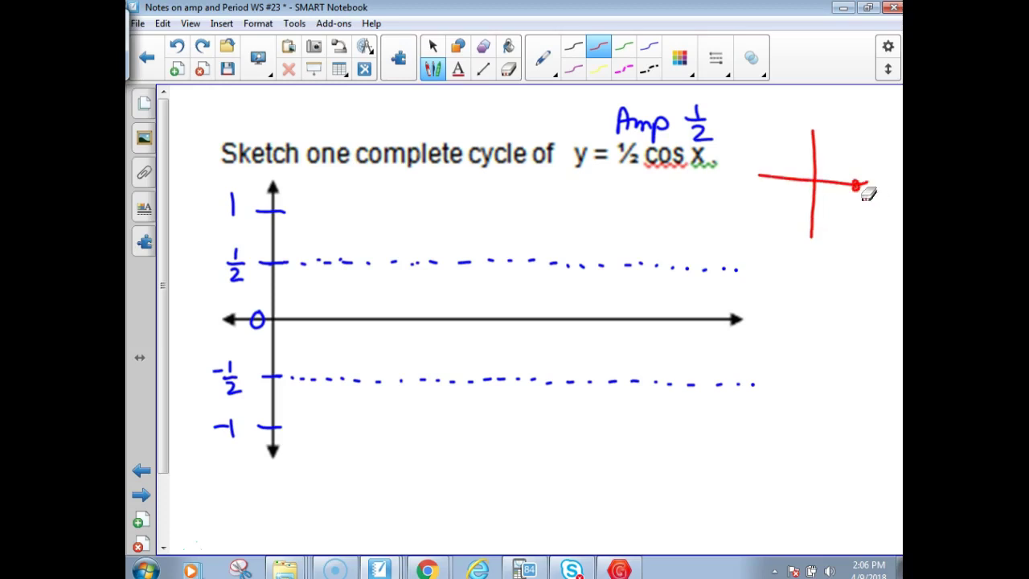
pyautogui.moveTo(860, 200); pyautogui.dragTo(881, 216)
pyautogui.moveTo(852, 195); pyautogui.dragTo(850, 215)
pyautogui.moveTo(810, 139); pyautogui.dragTo(829, 124)
pyautogui.moveTo(839, 137); pyautogui.dragTo(837, 144)
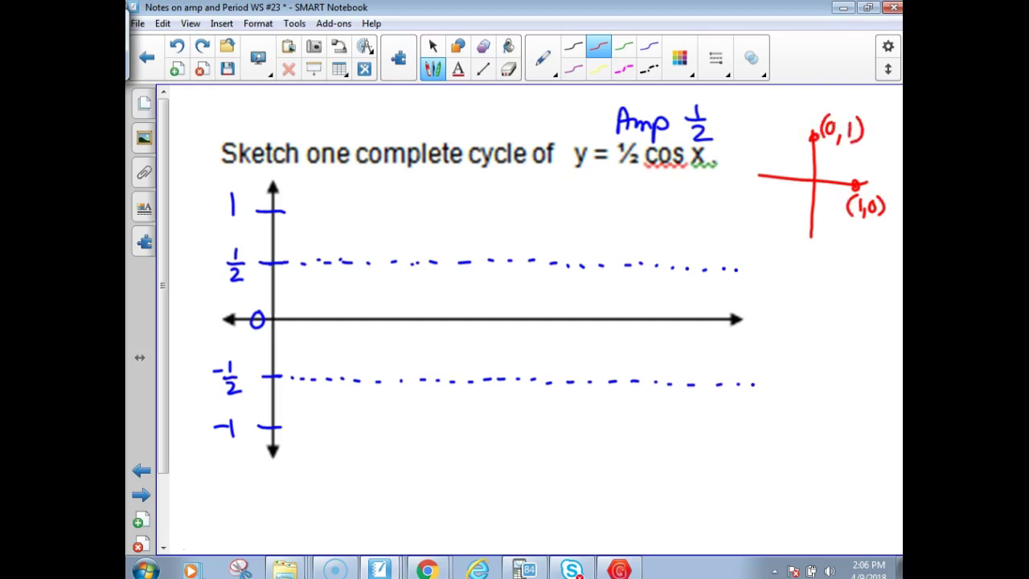
pyautogui.moveTo(722, 189); pyautogui.dragTo(728, 188)
pyautogui.moveTo(733, 182); pyautogui.dragTo(737, 201)
pyautogui.moveTo(749, 183); pyautogui.dragTo(717, 200)
pyautogui.moveTo(764, 179); pyautogui.dragTo(763, 198)
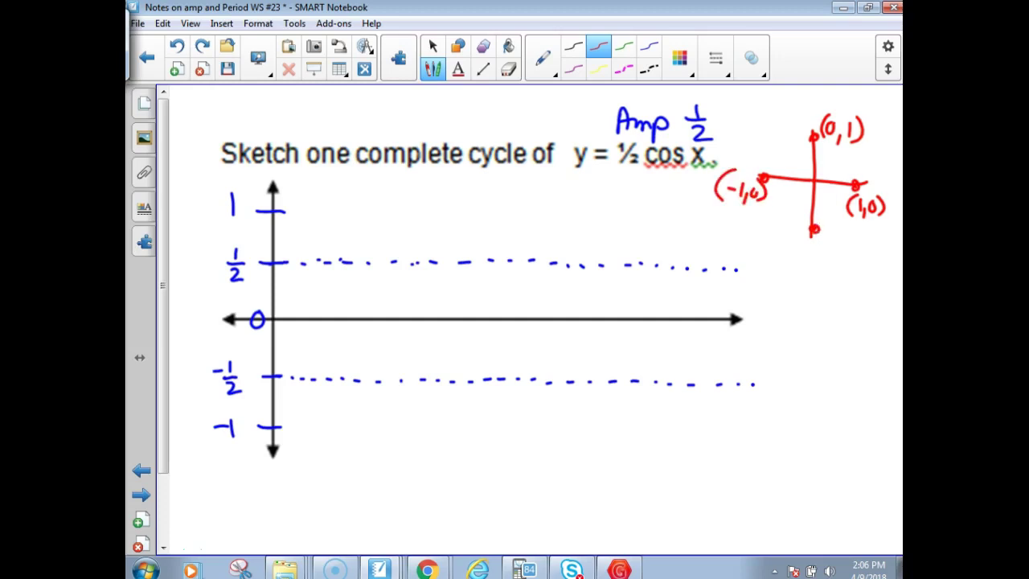
pyautogui.moveTo(826, 241); pyautogui.dragTo(830, 243)
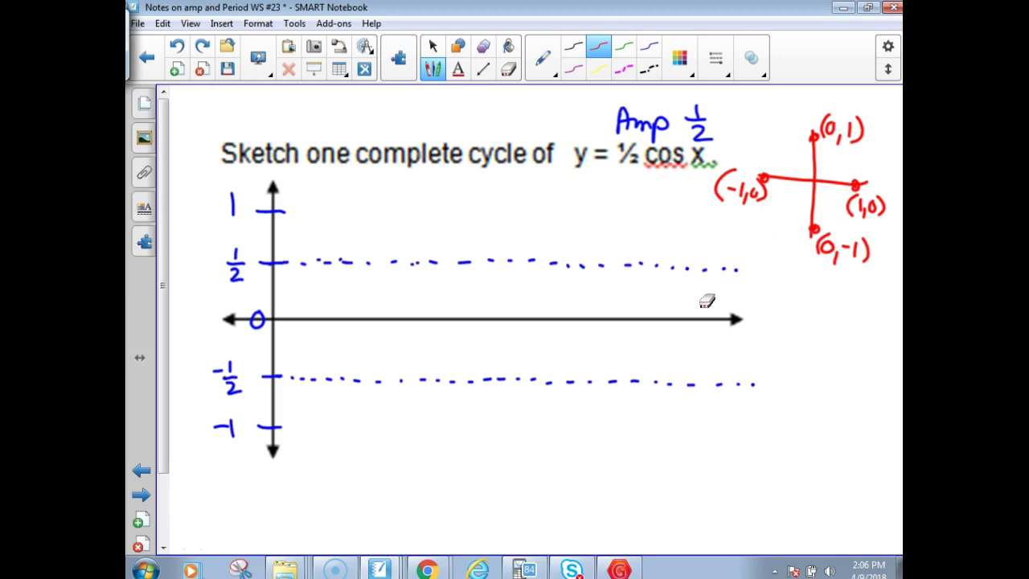
# Tick and label the x-axis at 2π, π and π/2
pyautogui.moveTo(708, 300); pyautogui.dragTo(715, 369)
pyautogui.moveTo(724, 349)
pyautogui.mouseDown()
pyautogui.moveTo(726, 371)
pyautogui.moveTo(736, 347)
pyautogui.mouseUp()
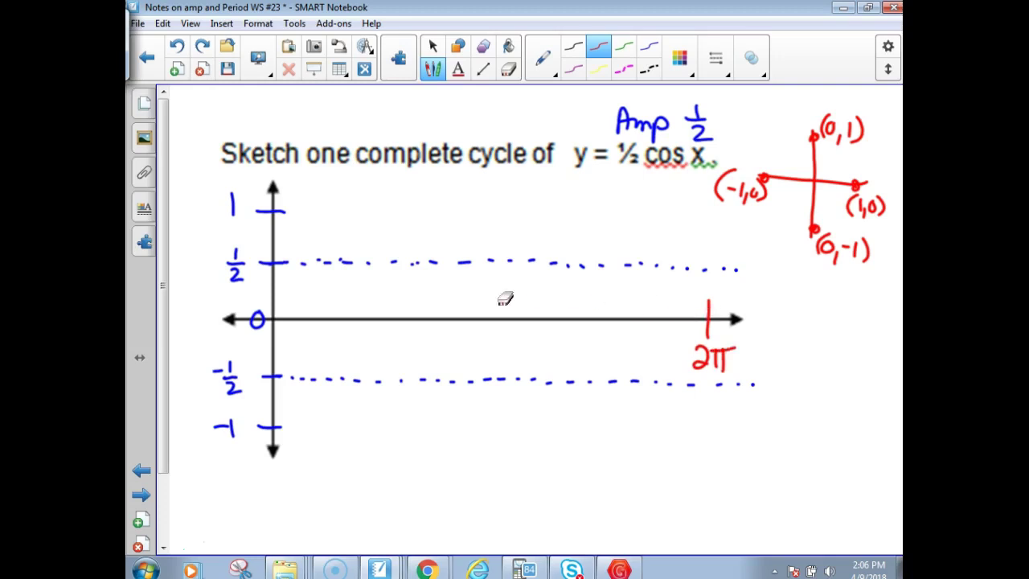
pyautogui.moveTo(482, 305); pyautogui.dragTo(482, 363)
pyautogui.click(481, 346)
pyautogui.moveTo(491, 343); pyautogui.dragTo(491, 365)
pyautogui.moveTo(476, 346); pyautogui.dragTo(499, 343)
pyautogui.moveTo(377, 307)
pyautogui.mouseDown()
pyautogui.moveTo(377, 334)
pyautogui.moveTo(392, 342)
pyautogui.mouseUp()
pyautogui.click(374, 342)
pyautogui.moveTo(362, 359)
pyautogui.mouseDown()
pyautogui.moveTo(390, 358)
pyautogui.moveTo(385, 381)
pyautogui.mouseUp()
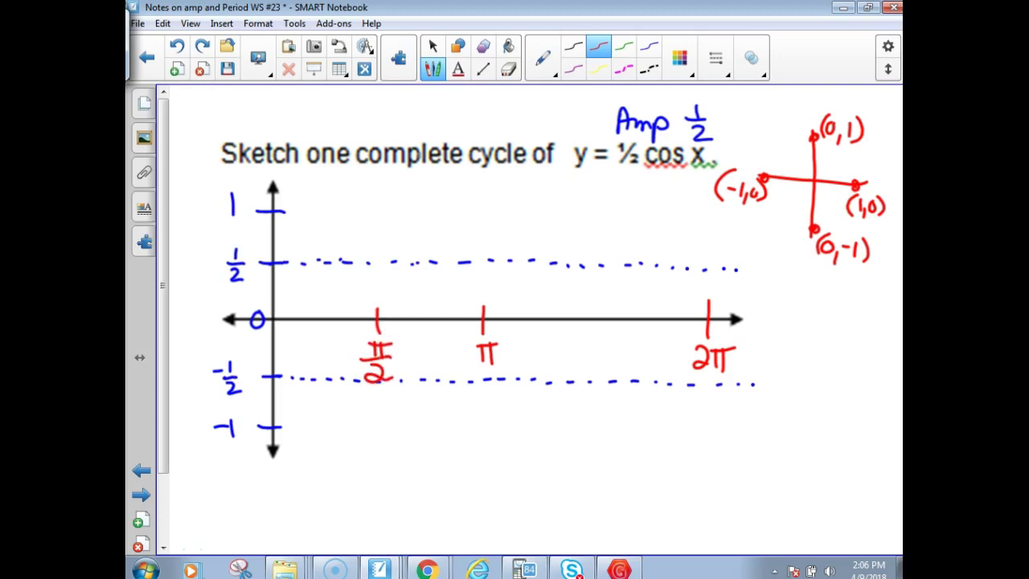
# Write the 'x-scale π/2' note and label the third tick 3π/2
pyautogui.moveTo(824, 310); pyautogui.dragTo(824, 321)
pyautogui.moveTo(831, 308); pyautogui.dragTo(832, 322)
pyautogui.moveTo(816, 292); pyautogui.dragTo(826, 293)
pyautogui.moveTo(841, 287)
pyautogui.mouseDown()
pyautogui.moveTo(834, 299)
pyautogui.moveTo(869, 299)
pyautogui.mouseUp()
pyautogui.moveTo(876, 277); pyautogui.dragTo(881, 298)
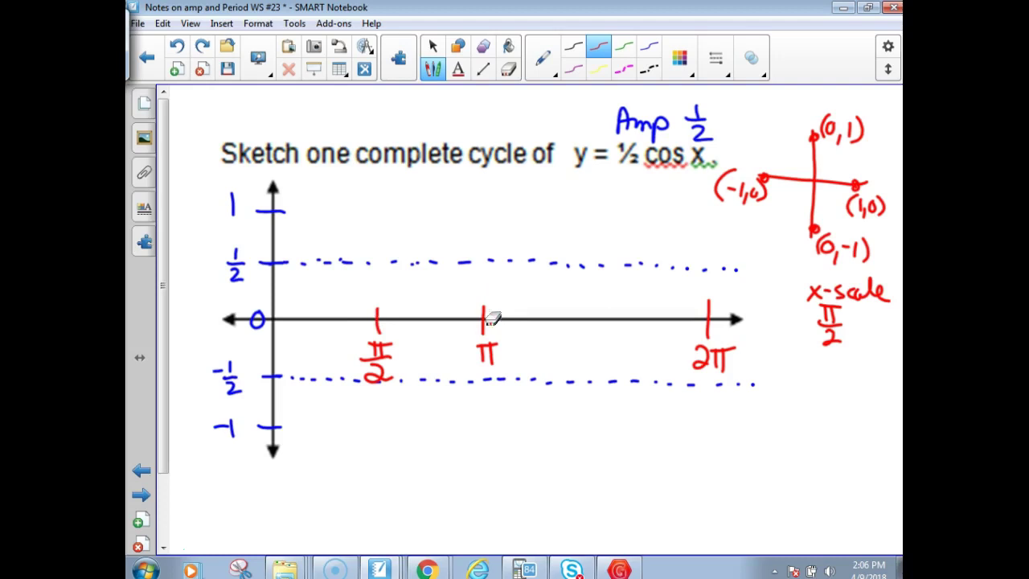
pyautogui.moveTo(582, 343); pyautogui.dragTo(582, 357)
pyautogui.moveTo(599, 344); pyautogui.dragTo(600, 358)
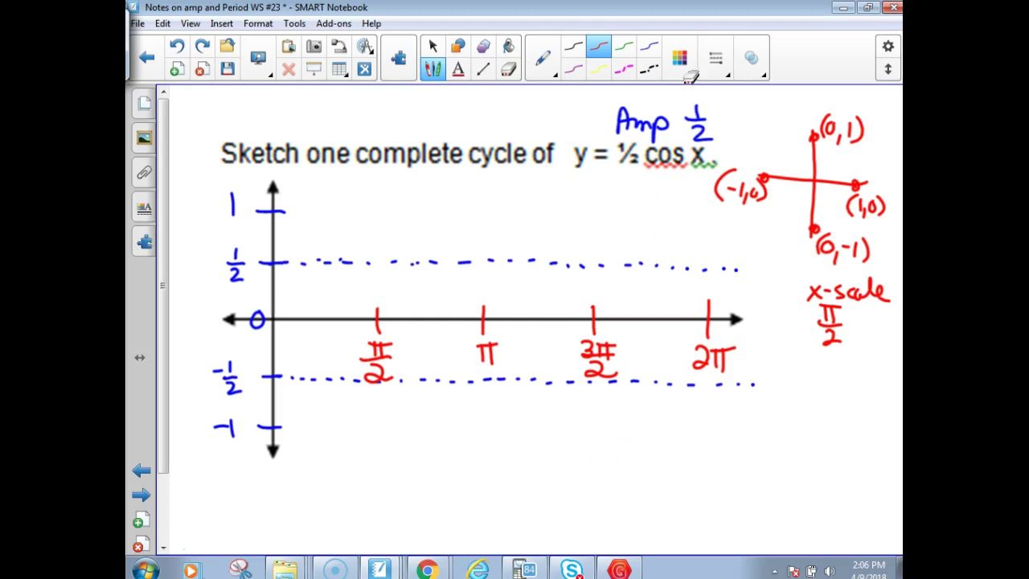
pyautogui.click(649, 47)
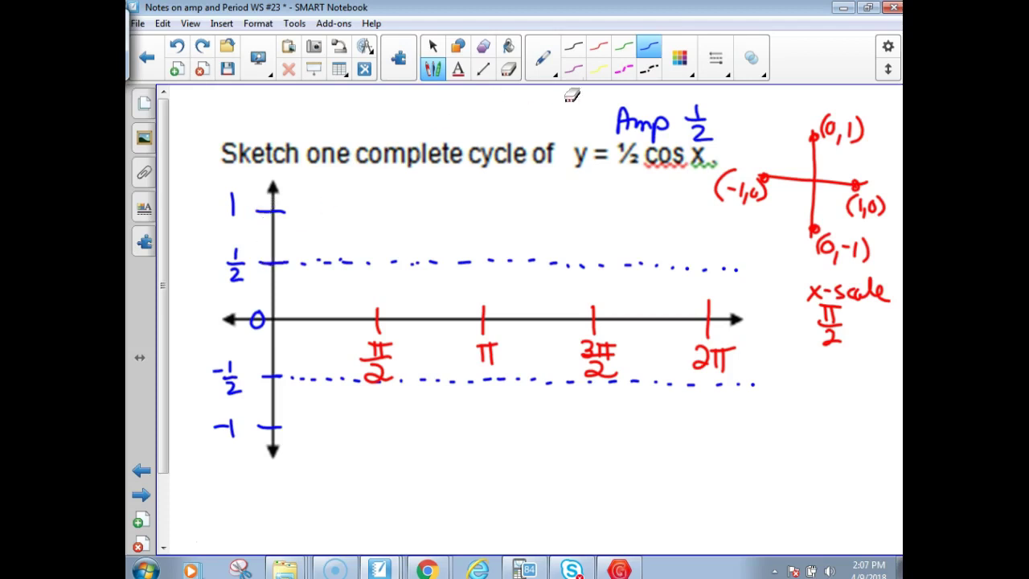
# Switch to purple ink for plotting the ½ cos x key points
pyautogui.click(574, 69)
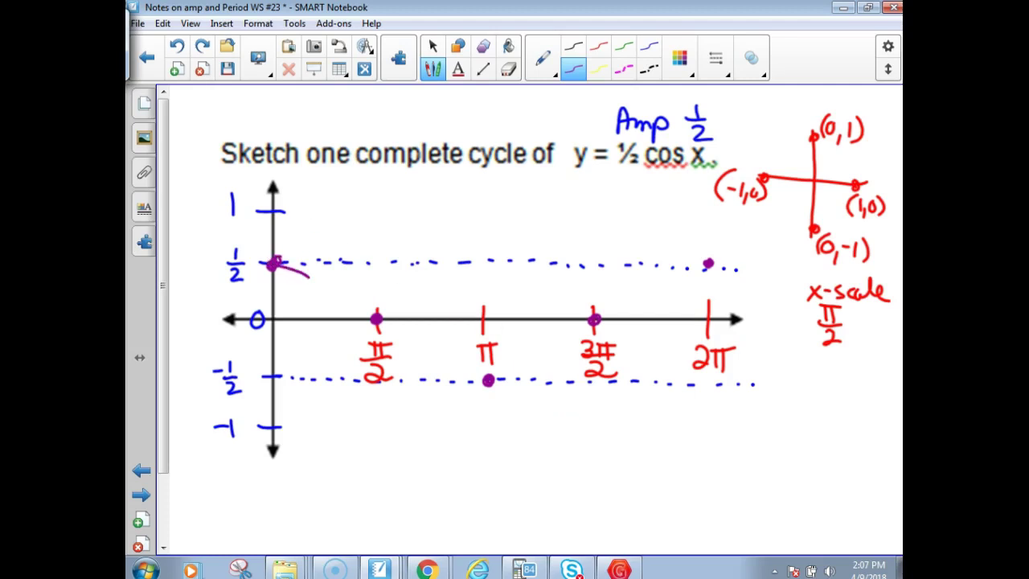
# Sketch a first purple curve from (0,½) down past π, then undo it
pyautogui.moveTo(344, 304); pyautogui.dragTo(348, 307)
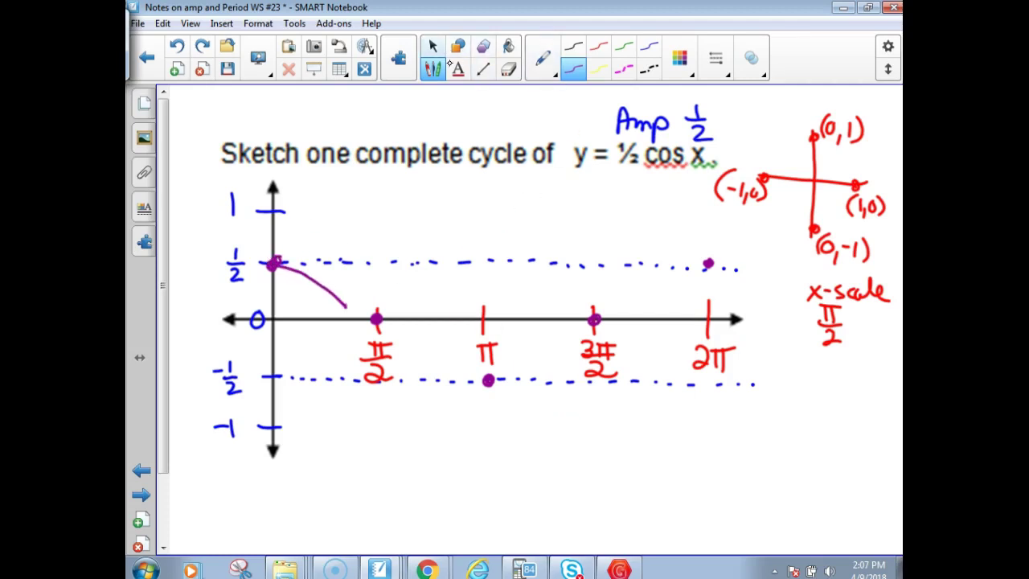
pyautogui.click(176, 46)
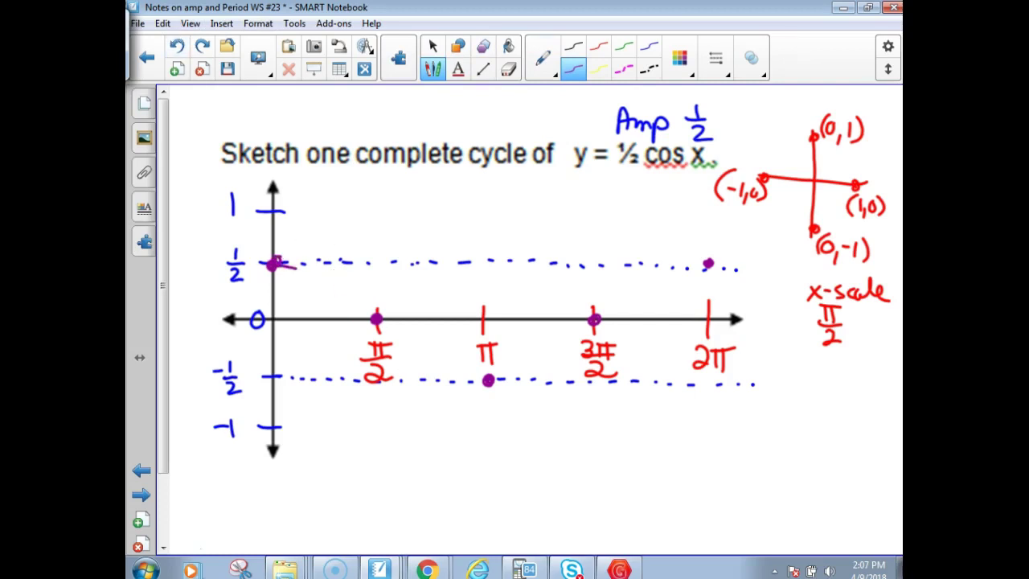
pyautogui.moveTo(344, 294); pyautogui.dragTo(410, 369)
pyautogui.moveTo(470, 391); pyautogui.dragTo(518, 389)
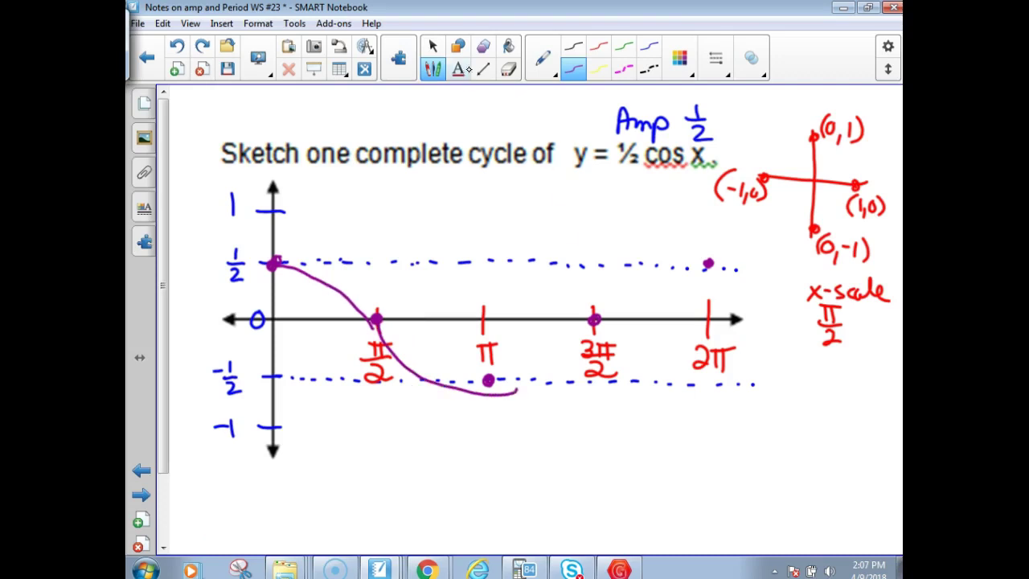
pyautogui.click(175, 46)
pyautogui.click(175, 45)
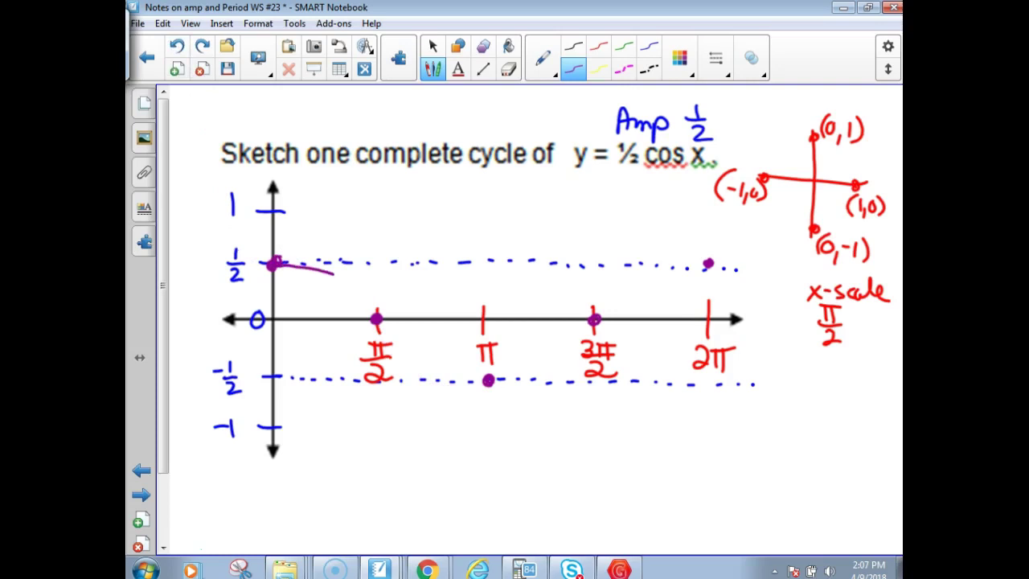
# Redraw the purple ½ cos x curve from (0,½) through the π minimum to (2π,½)
pyautogui.moveTo(363, 299); pyautogui.dragTo(374, 319)
pyautogui.moveTo(470, 384); pyautogui.dragTo(537, 382)
pyautogui.moveTo(591, 353); pyautogui.dragTo(614, 314)
pyautogui.moveTo(539, 384); pyautogui.dragTo(579, 356)
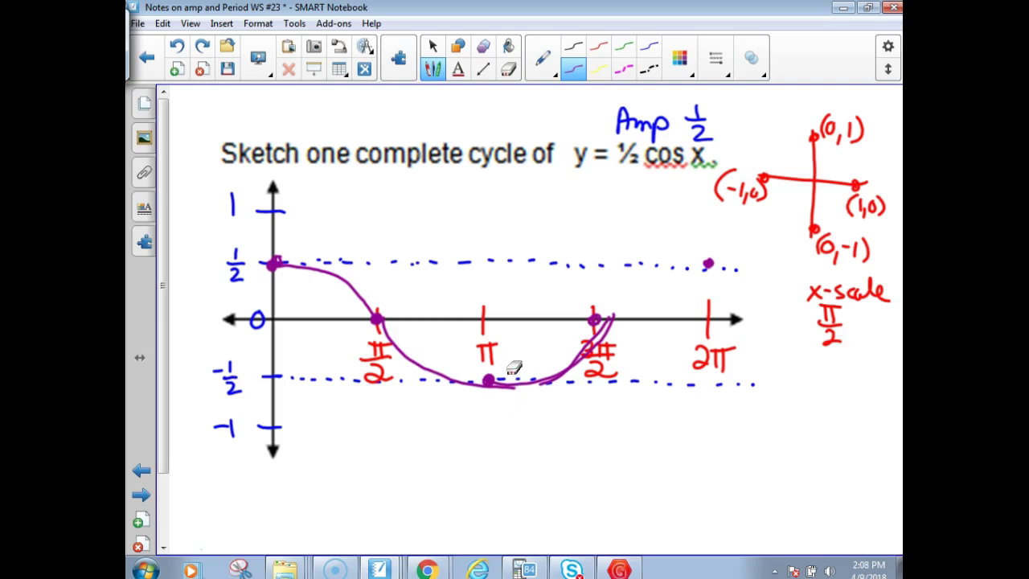
pyautogui.moveTo(492, 385); pyautogui.dragTo(547, 358)
pyautogui.moveTo(494, 382)
pyautogui.mouseDown()
pyautogui.moveTo(562, 351)
pyautogui.moveTo(585, 323)
pyautogui.moveTo(685, 265)
pyautogui.moveTo(708, 263)
pyautogui.mouseUp()
pyautogui.click(707, 263)
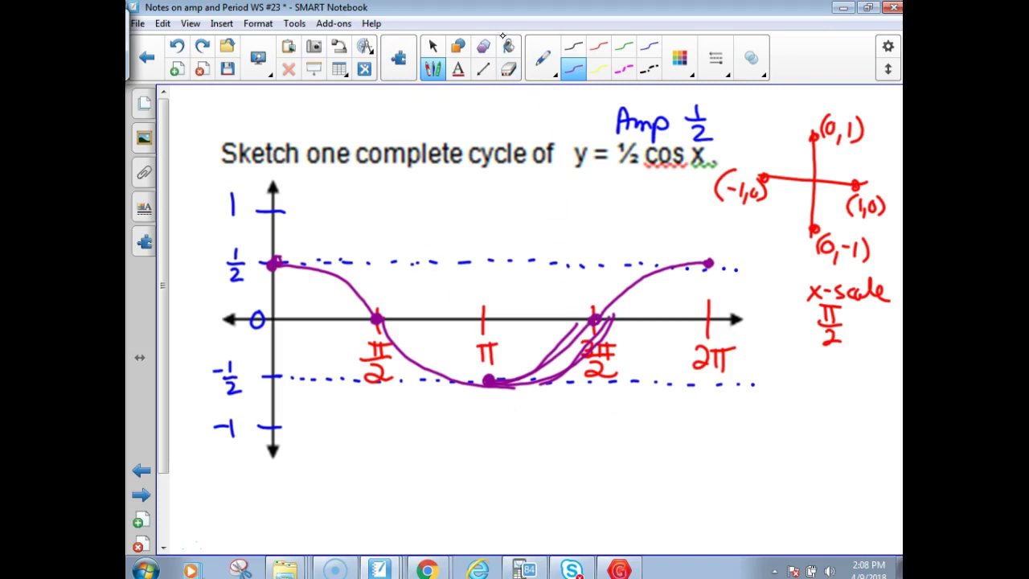
# Erase the stray duplicate strokes between π and 3π/2 and go to Example 3
pyautogui.click(508, 69)
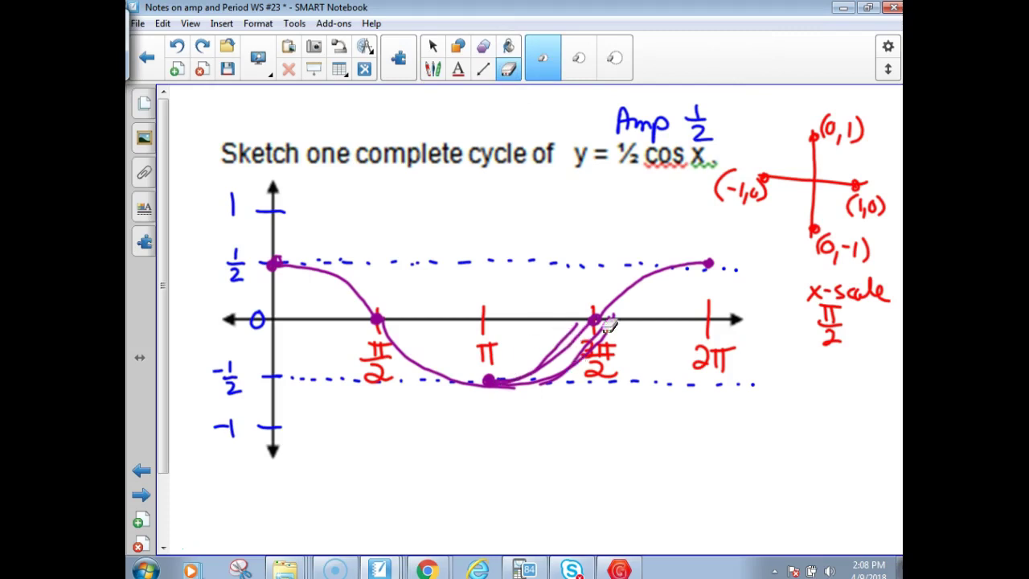
pyautogui.moveTo(512, 381)
pyautogui.mouseDown()
pyautogui.moveTo(557, 379)
pyautogui.moveTo(609, 321)
pyautogui.mouseUp()
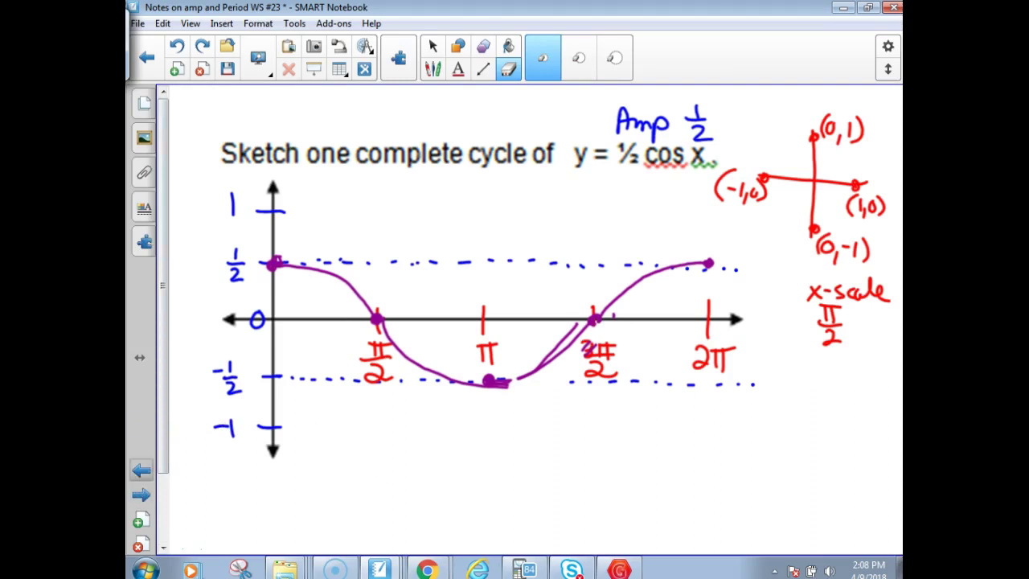
pyautogui.click(141, 494)
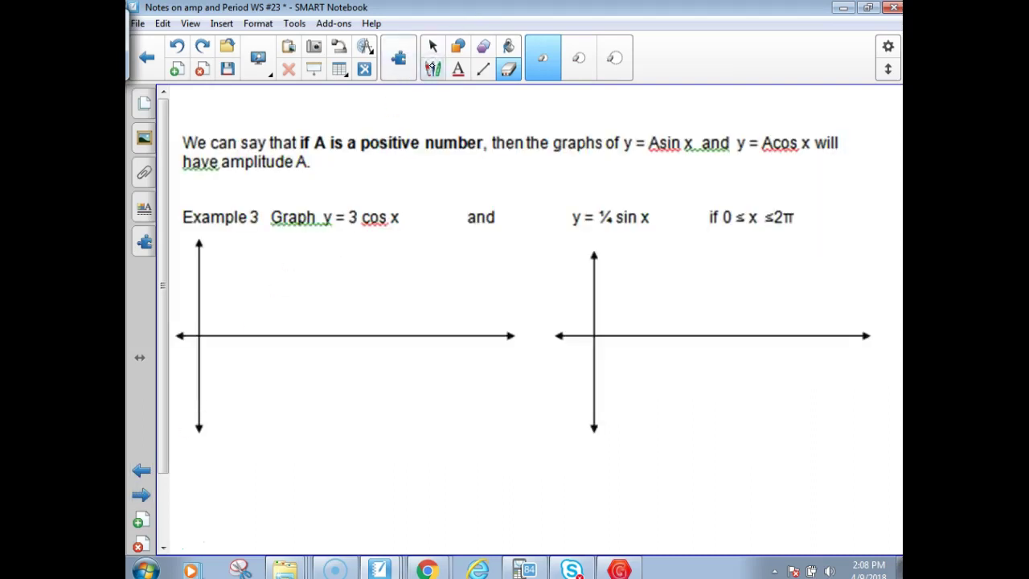
# Switch back to the pen and return to the ½ cos x sketch page
pyautogui.click(432, 68)
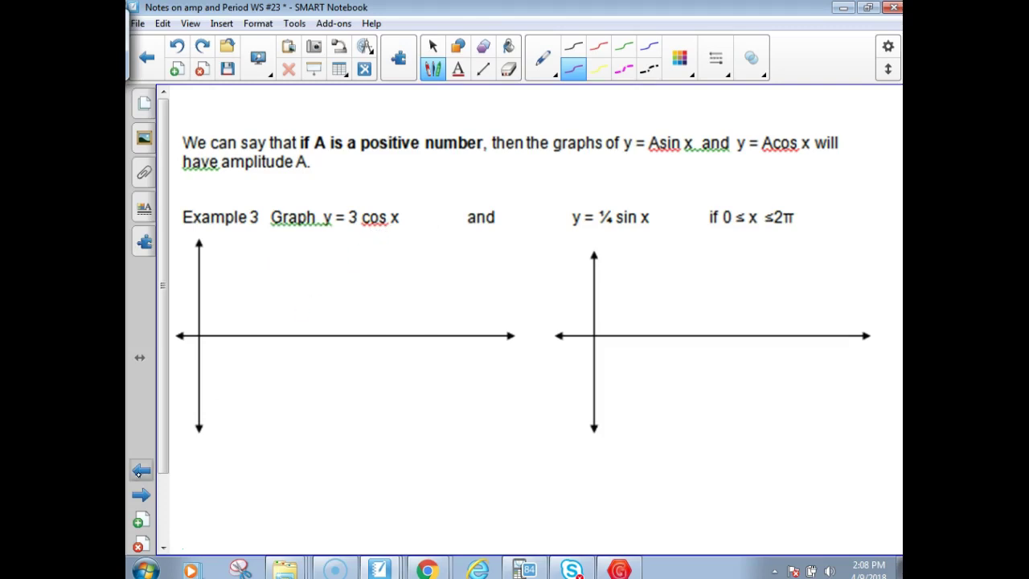
pyautogui.click(141, 470)
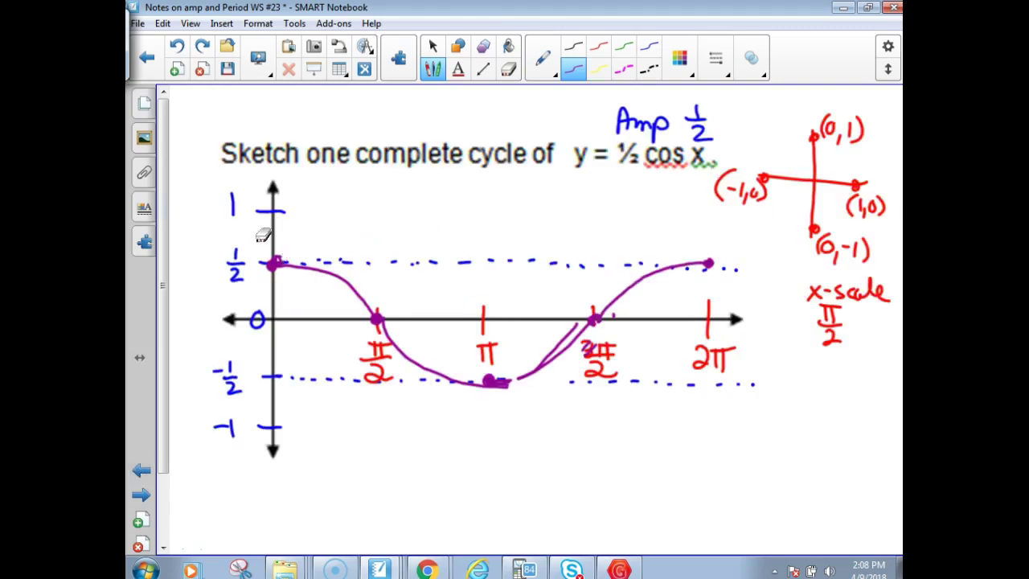
# Handwrite the labels (0,½), (π/2,0) and (π,-½) beside the first three key points
pyautogui.moveTo(291, 234)
pyautogui.mouseDown()
pyautogui.moveTo(291, 246)
pyautogui.moveTo(321, 246)
pyautogui.mouseUp()
pyautogui.moveTo(321, 213); pyautogui.dragTo(324, 254)
pyautogui.moveTo(281, 211); pyautogui.dragTo(275, 243)
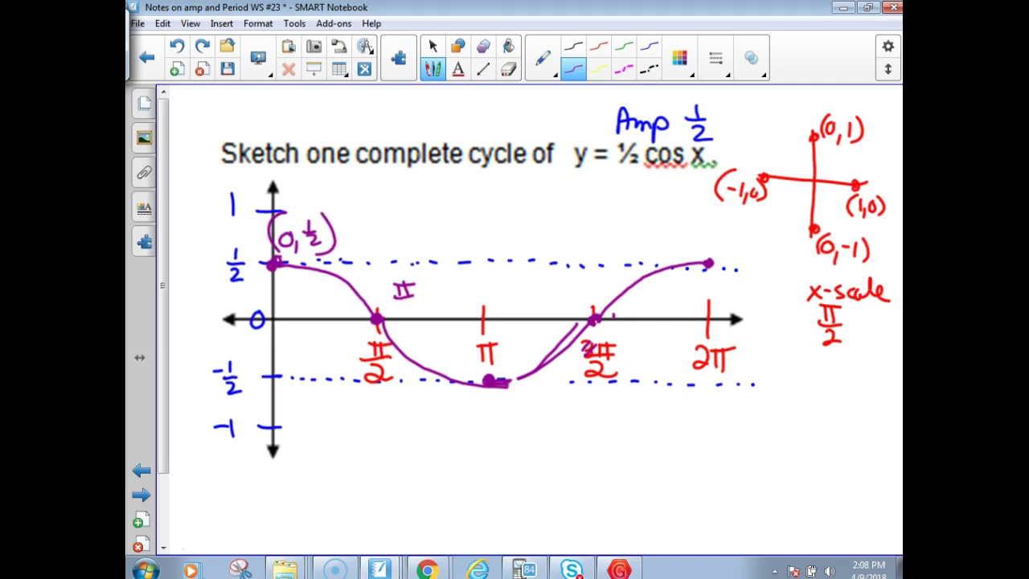
pyautogui.moveTo(437, 276); pyautogui.dragTo(439, 311)
pyautogui.moveTo(397, 264); pyautogui.dragTo(391, 313)
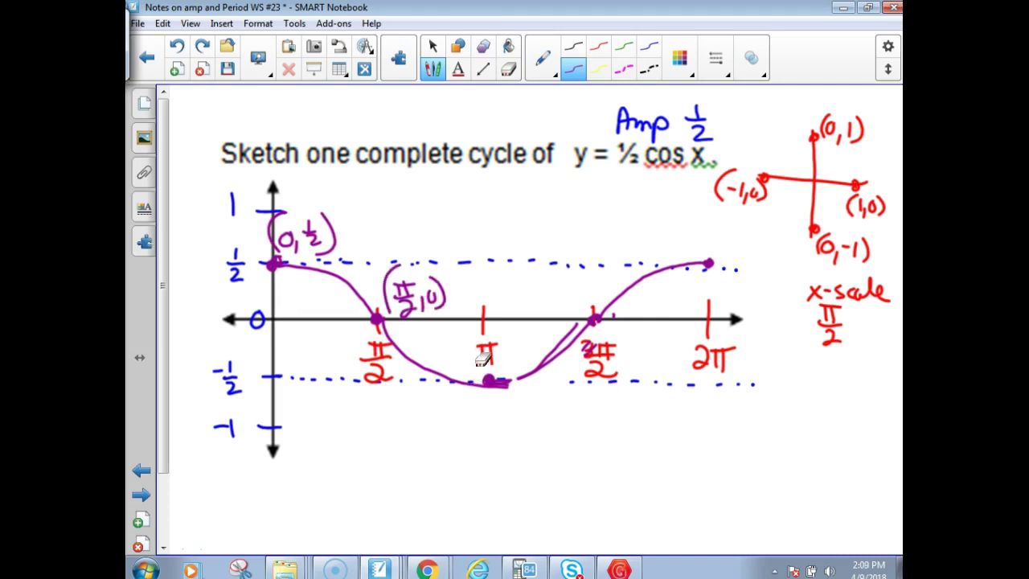
pyautogui.moveTo(474, 407)
pyautogui.mouseDown()
pyautogui.moveTo(493, 405)
pyautogui.moveTo(487, 428)
pyautogui.mouseUp()
pyautogui.moveTo(492, 423); pyautogui.dragTo(492, 436)
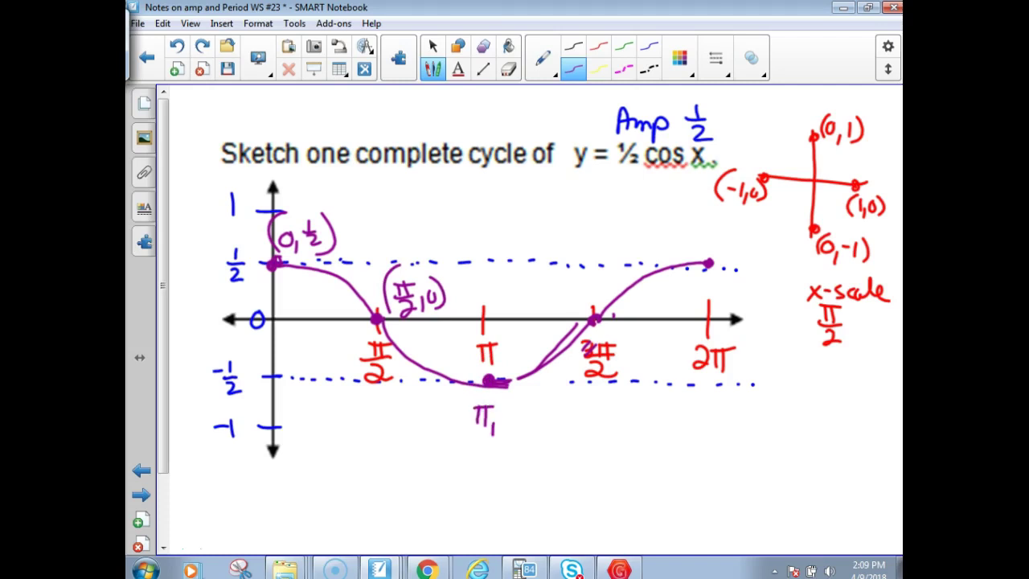
pyautogui.moveTo(527, 401); pyautogui.dragTo(529, 438)
pyautogui.moveTo(466, 395); pyautogui.dragTo(461, 434)
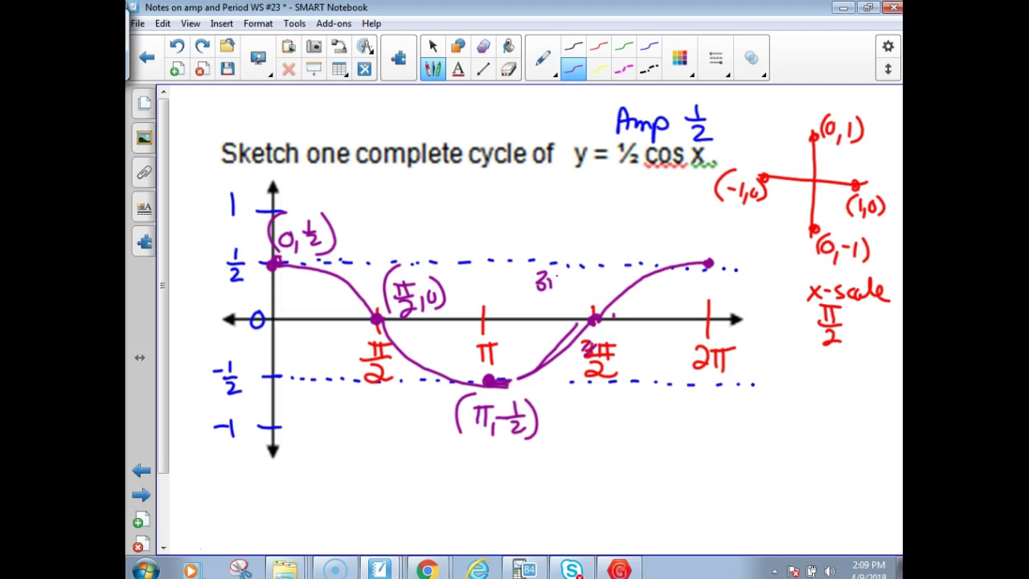
# Label the last points (3π/2,0) and (2π,½), then move to the Example 3 page
pyautogui.moveTo(535, 291); pyautogui.dragTo(564, 290)
pyautogui.moveTo(542, 297); pyautogui.dragTo(556, 311)
pyautogui.moveTo(577, 270); pyautogui.dragTo(581, 304)
pyautogui.moveTo(537, 256); pyautogui.dragTo(531, 304)
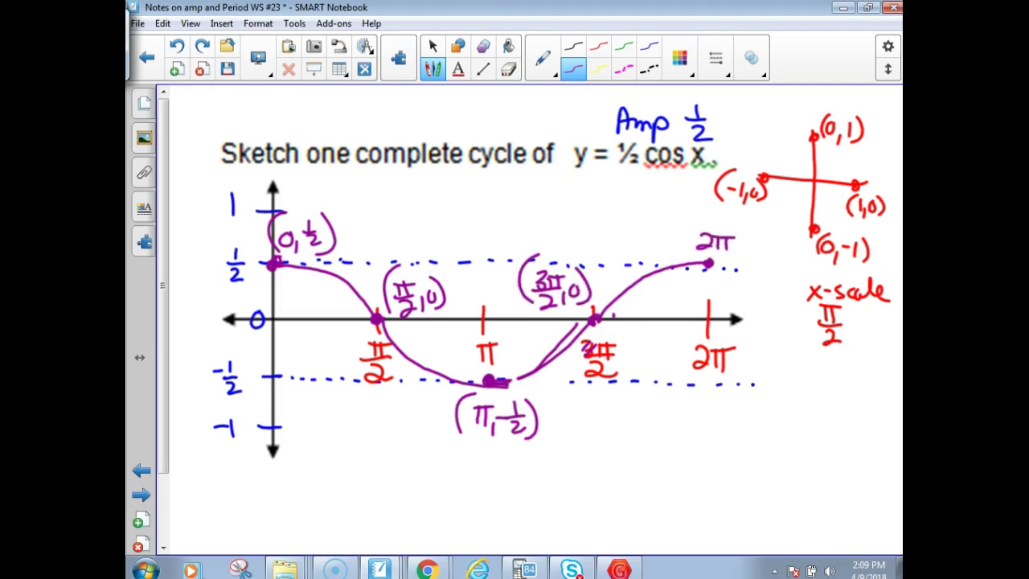
pyautogui.moveTo(741, 249); pyautogui.dragTo(737, 262)
pyautogui.moveTo(755, 229)
pyautogui.mouseDown()
pyautogui.moveTo(737, 265)
pyautogui.moveTo(765, 260)
pyautogui.mouseUp()
pyautogui.moveTo(765, 226); pyautogui.dragTo(765, 272)
pyautogui.moveTo(698, 217); pyautogui.dragTo(696, 262)
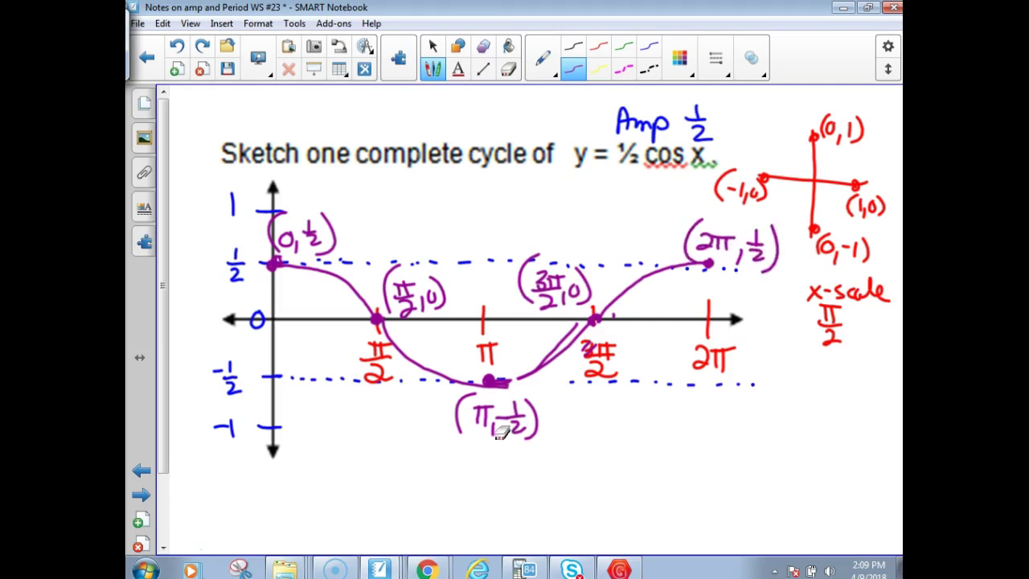
pyautogui.click(140, 494)
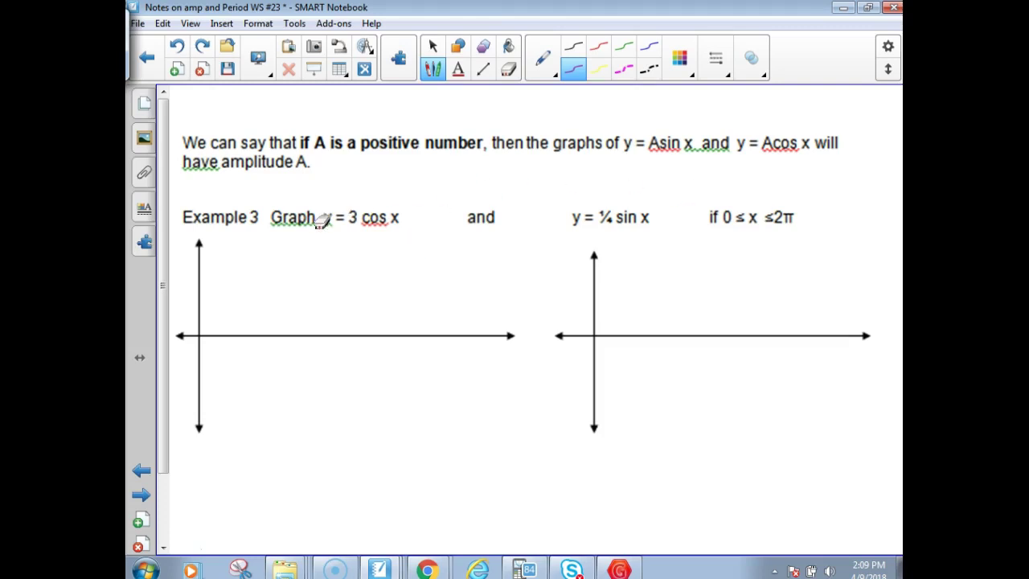
# In blue ink, label the left axes 0 and -3, with x-ticks π/2, π, 3π/2 and 2π
pyautogui.click(648, 46)
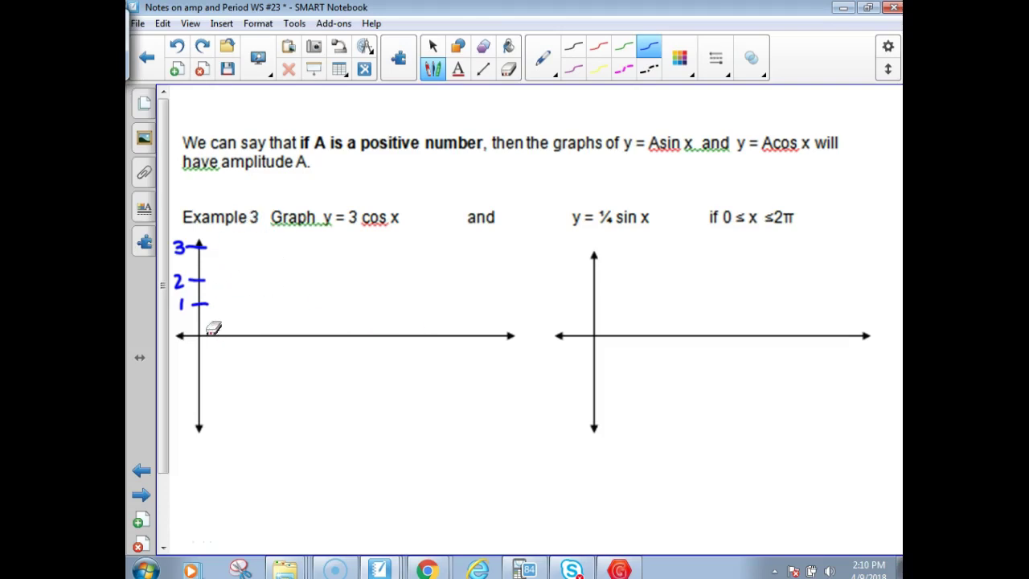
pyautogui.moveTo(192, 332)
pyautogui.mouseDown()
pyautogui.moveTo(208, 364)
pyautogui.moveTo(180, 363)
pyautogui.moveTo(204, 393)
pyautogui.mouseUp()
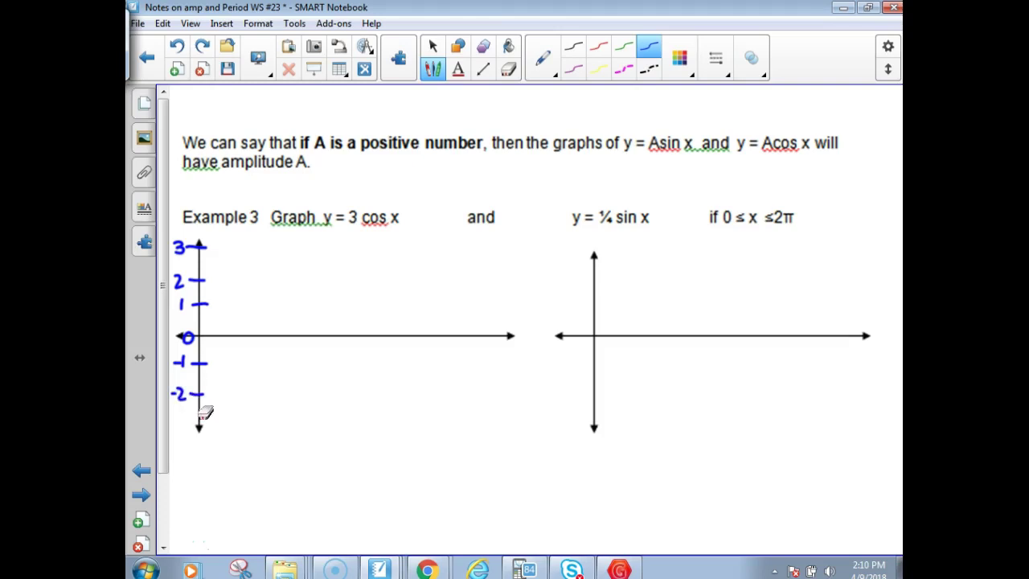
pyautogui.moveTo(171, 423); pyautogui.dragTo(176, 423)
pyautogui.moveTo(177, 418); pyautogui.dragTo(178, 431)
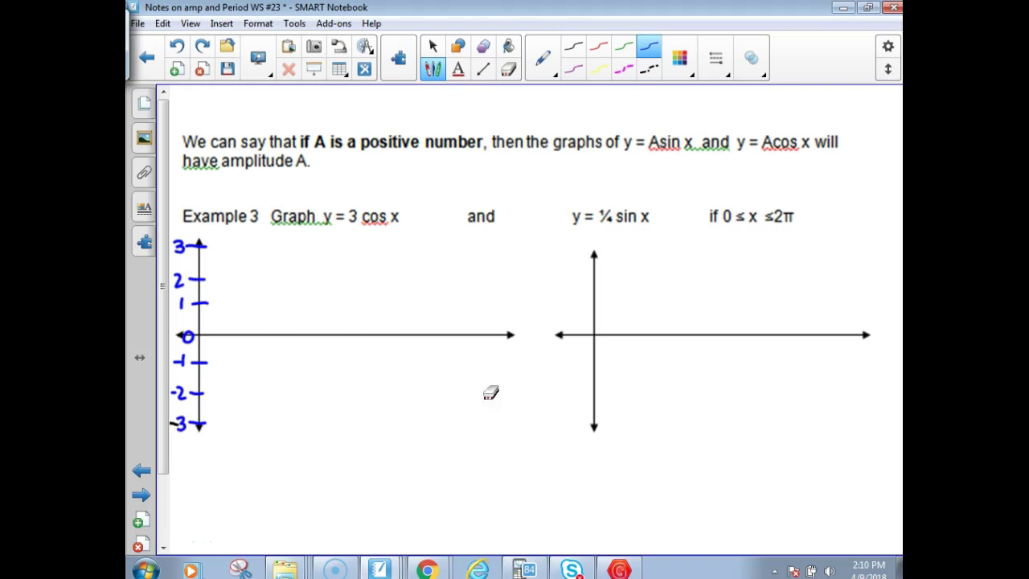
pyautogui.moveTo(474, 364); pyautogui.dragTo(487, 377)
pyautogui.moveTo(494, 364)
pyautogui.mouseDown()
pyautogui.moveTo(495, 377)
pyautogui.moveTo(505, 361)
pyautogui.mouseUp()
pyautogui.moveTo(334, 326); pyautogui.dragTo(332, 373)
pyautogui.moveTo(338, 359); pyautogui.dragTo(339, 364)
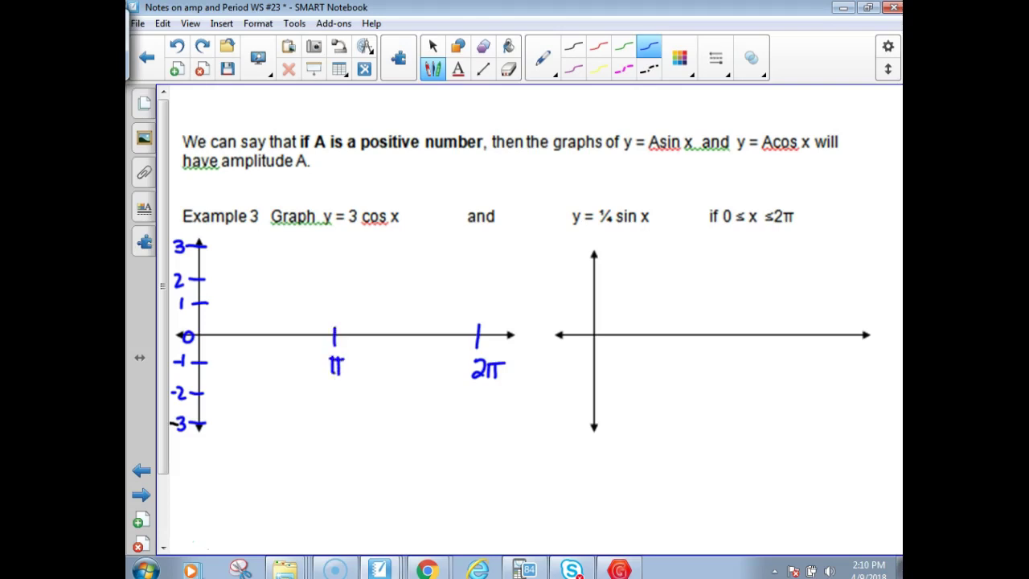
pyautogui.moveTo(261, 326)
pyautogui.mouseDown()
pyautogui.moveTo(258, 363)
pyautogui.moveTo(271, 351)
pyautogui.moveTo(274, 376)
pyautogui.mouseUp()
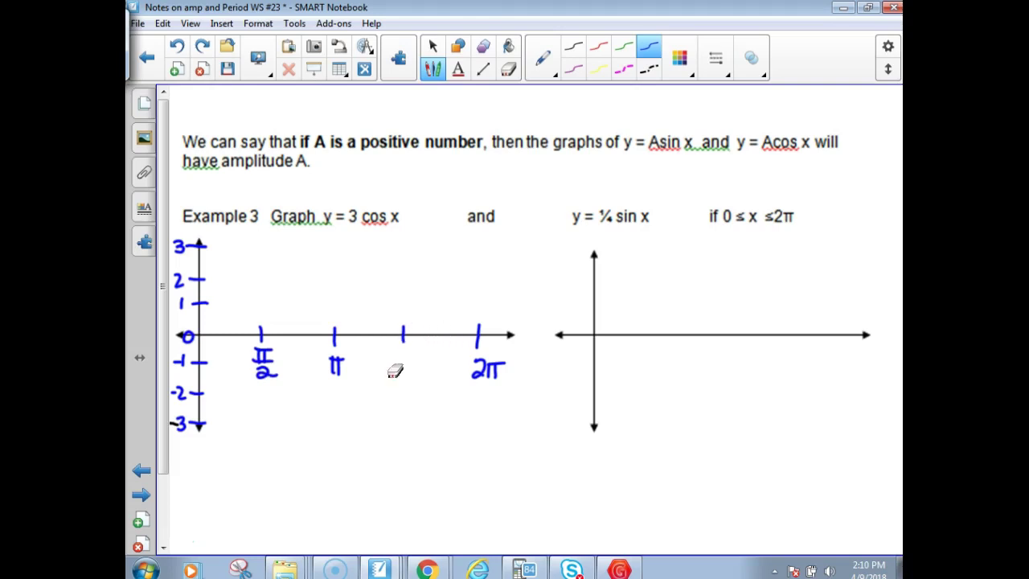
pyautogui.moveTo(397, 348); pyautogui.dragTo(420, 385)
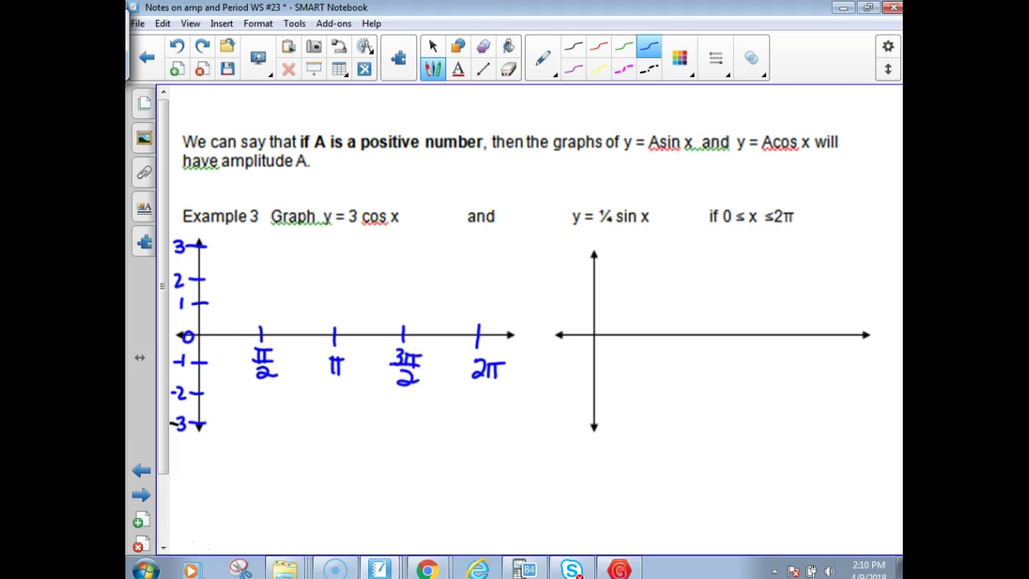
# In green ink, mark a key point and draw the 3 cos x curve from π/2 to the minimum
pyautogui.click(624, 47)
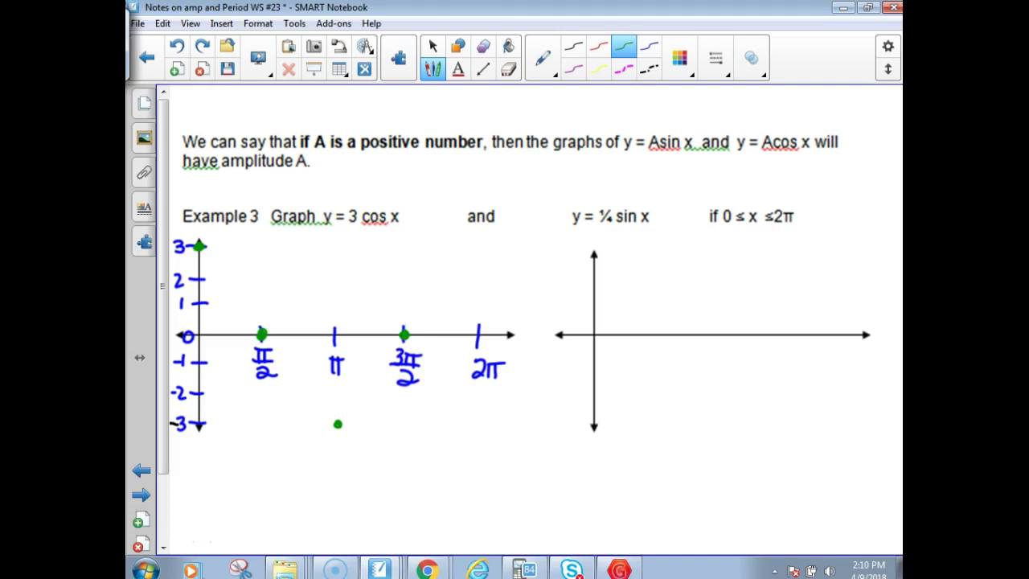
pyautogui.click(477, 245)
pyautogui.moveTo(256, 323)
pyautogui.mouseDown()
pyautogui.moveTo(278, 384)
pyautogui.moveTo(319, 422)
pyautogui.moveTo(350, 420)
pyautogui.moveTo(382, 390)
pyautogui.moveTo(432, 264)
pyautogui.mouseUp()
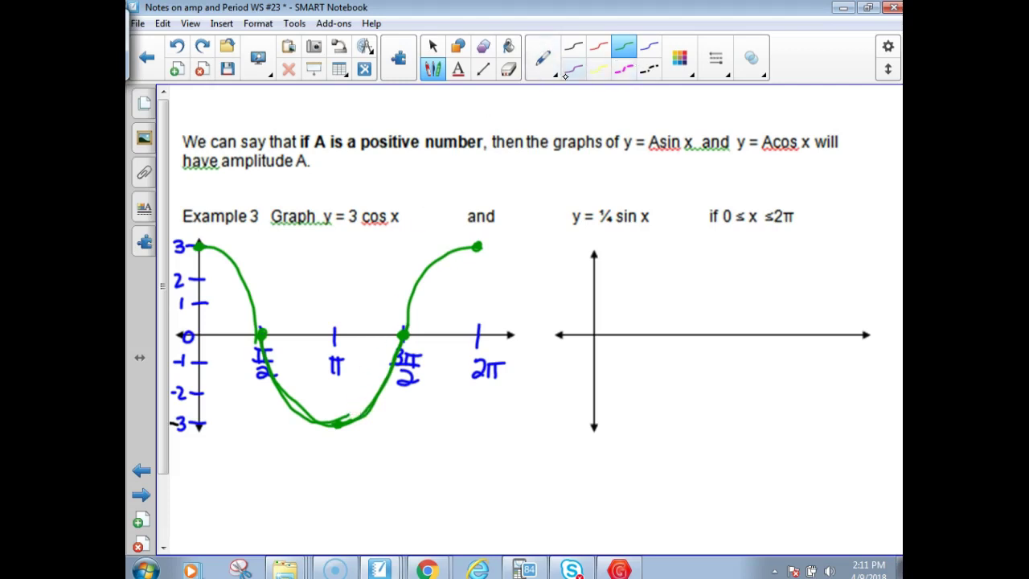
# Write the green labels (0,3) at the maximum and (π/2,0) at the first zero
pyautogui.moveTo(229, 235)
pyautogui.mouseDown()
pyautogui.moveTo(225, 245)
pyautogui.moveTo(245, 252)
pyautogui.mouseUp()
pyautogui.moveTo(257, 232); pyautogui.dragTo(257, 254)
pyautogui.moveTo(219, 226); pyautogui.dragTo(216, 254)
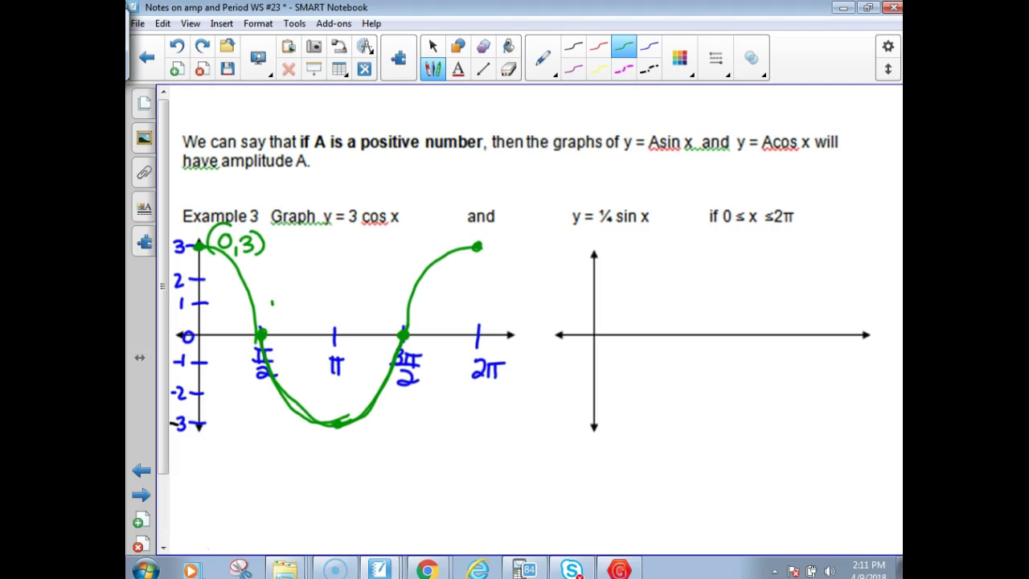
pyautogui.moveTo(273, 320)
pyautogui.mouseDown()
pyautogui.moveTo(291, 329)
pyautogui.moveTo(302, 311)
pyautogui.mouseUp()
pyautogui.moveTo(310, 292); pyautogui.dragTo(314, 329)
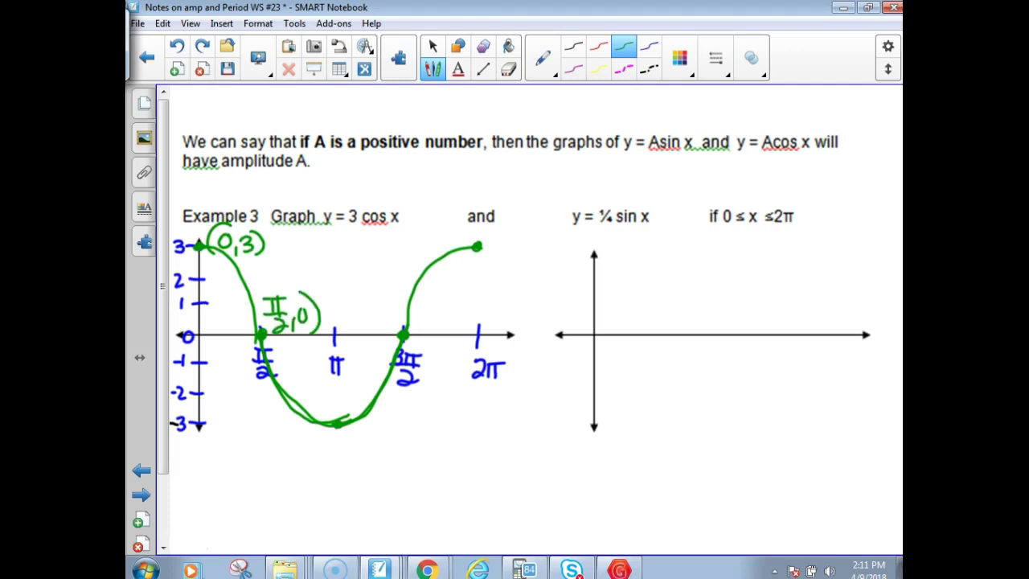
pyautogui.moveTo(267, 292); pyautogui.dragTo(262, 328)
# Write (π,-3) below the minimum and (3π/2,0) at the second zero
pyautogui.moveTo(310, 442); pyautogui.dragTo(335, 441)
pyautogui.moveTo(335, 459); pyautogui.dragTo(332, 474)
pyautogui.moveTo(336, 452); pyautogui.dragTo(368, 469)
pyautogui.moveTo(315, 427); pyautogui.dragTo(315, 472)
pyautogui.moveTo(361, 298)
pyautogui.mouseDown()
pyautogui.moveTo(359, 319)
pyautogui.moveTo(389, 332)
pyautogui.mouseUp()
pyautogui.moveTo(400, 291); pyautogui.dragTo(403, 325)
pyautogui.moveTo(358, 300)
pyautogui.mouseDown()
pyautogui.moveTo(371, 318)
pyautogui.moveTo(346, 346)
pyautogui.mouseUp()
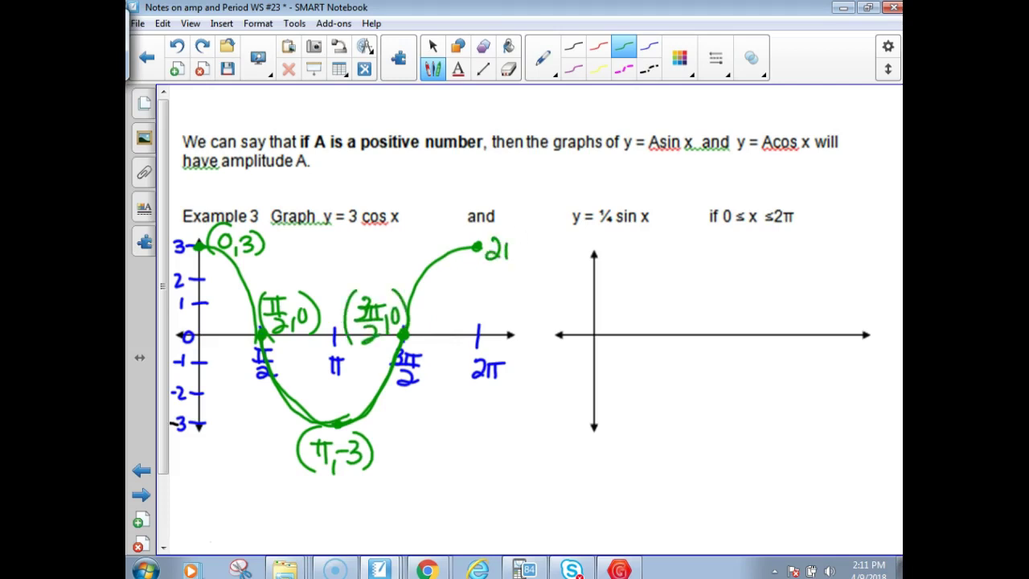